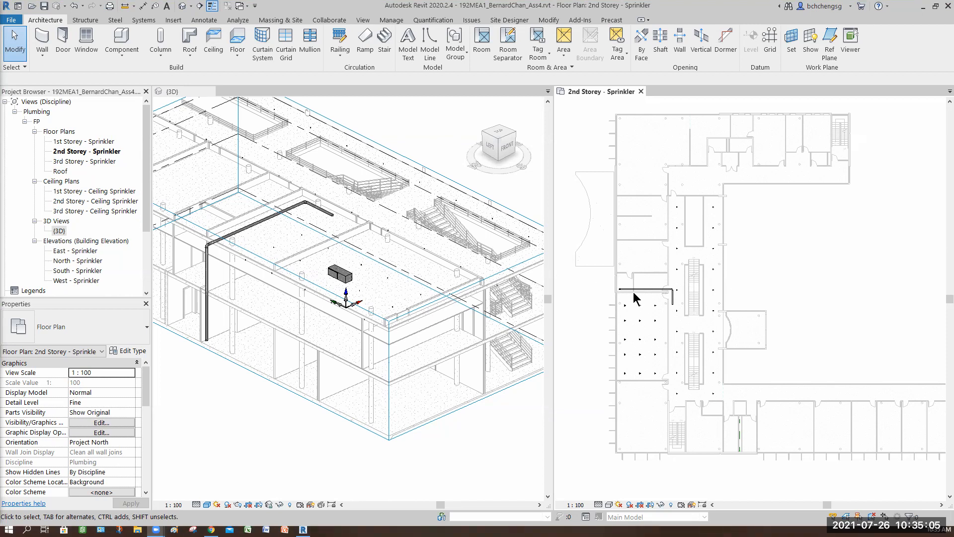
# - Draw a horizontal building section across the 2nd storey just above the main pipe, flip it towards the pipe and adjust its view depth
pyautogui.scroll(2, 608, 292)
pyautogui.scroll(1, 607, 298)
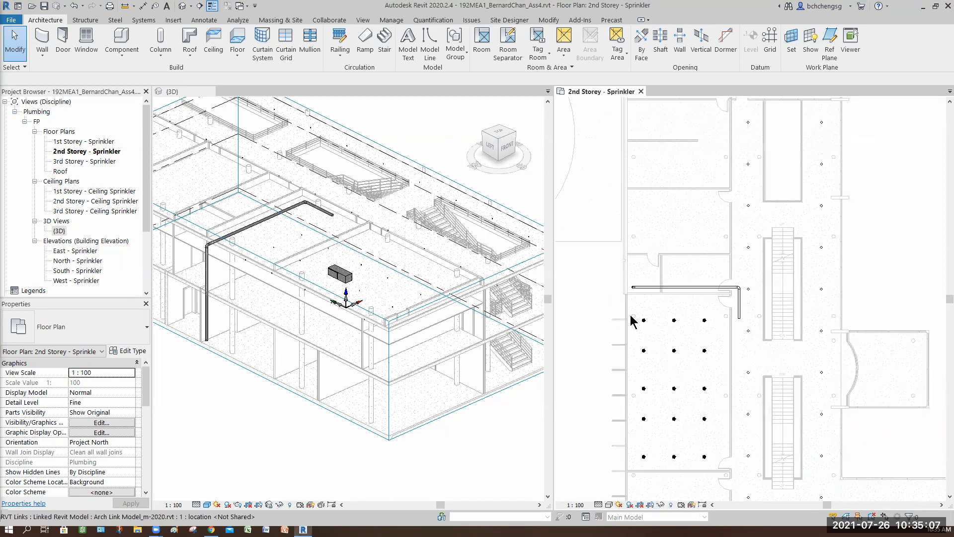
pyautogui.moveTo(625, 298); pyautogui.dragTo(635, 293, button='middle')
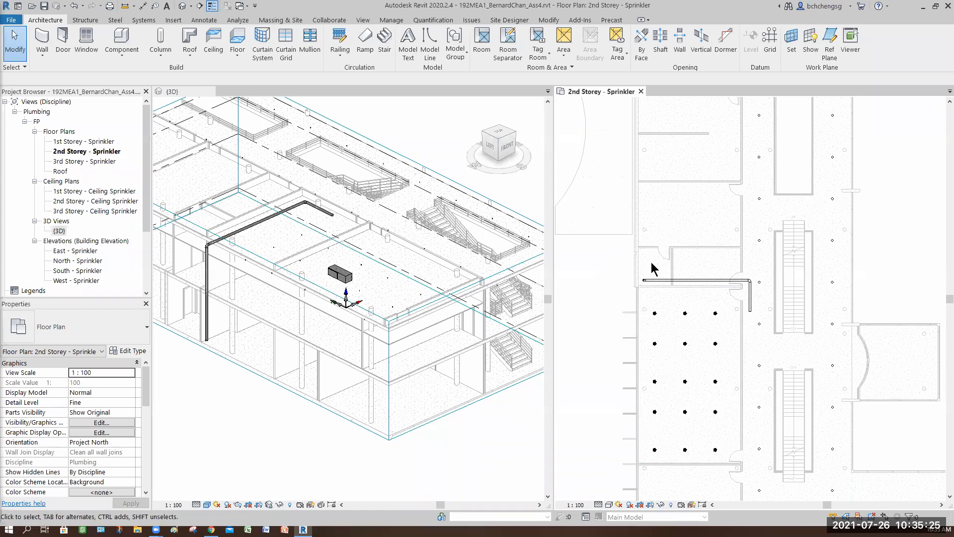
pyautogui.click(199, 6)
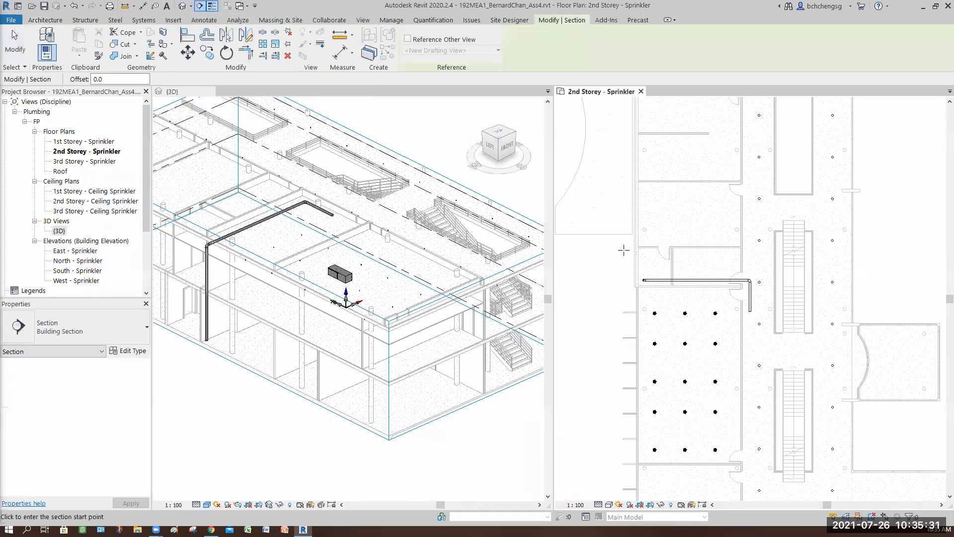
pyautogui.click(615, 253)
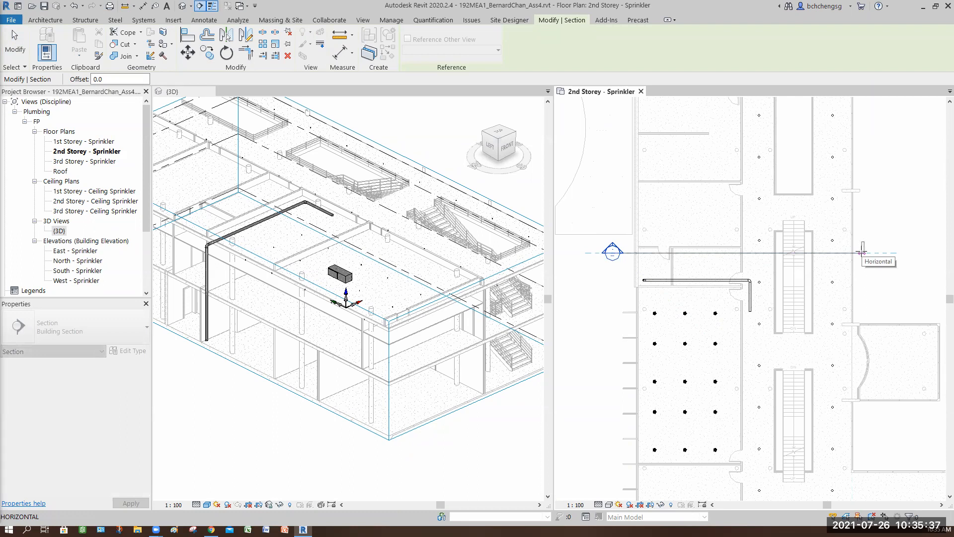
pyautogui.click(864, 263)
pyautogui.press('Escape')
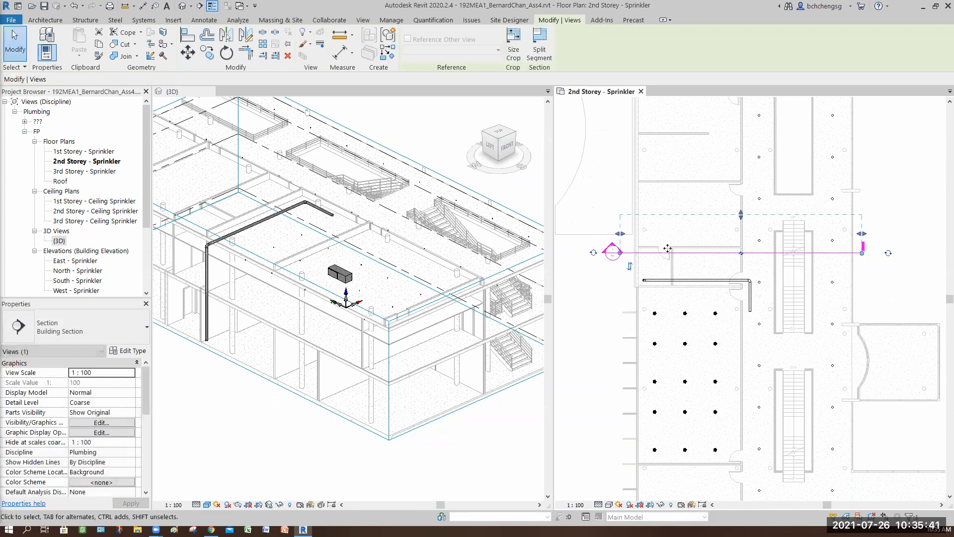
pyautogui.click(630, 266)
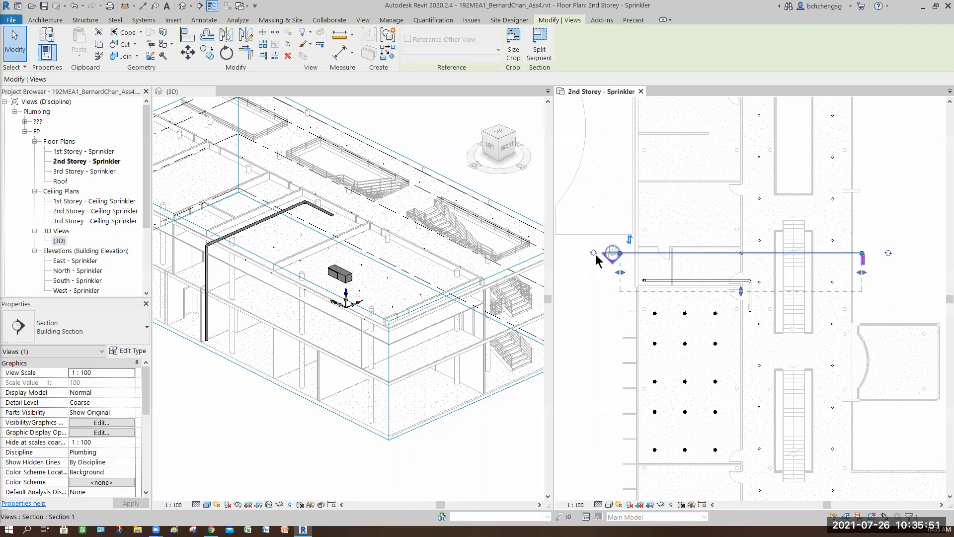
pyautogui.moveTo(740, 292); pyautogui.dragTo(741, 294)
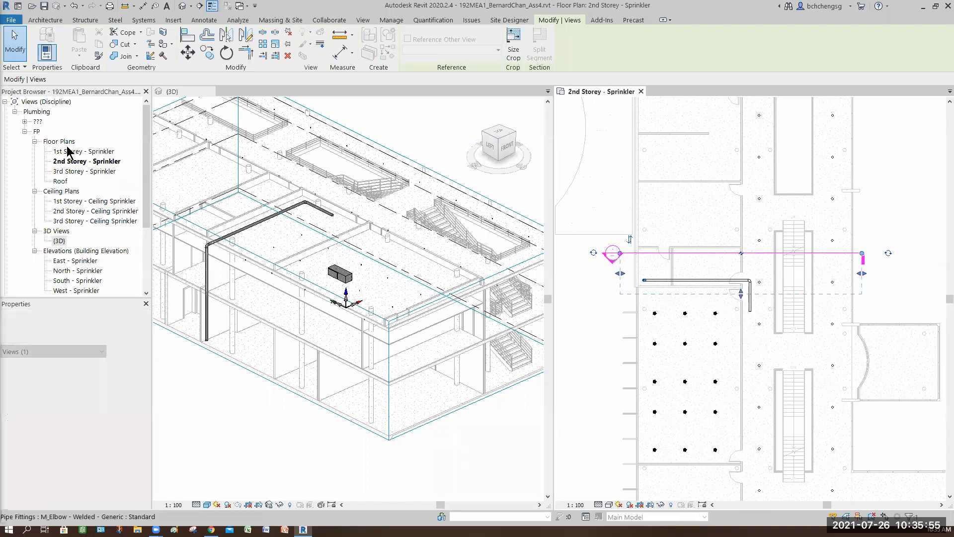
# - Rename the new building section view to "FPW Z2 Section AA"
pyautogui.click(24, 121)
pyautogui.click(496, 289)
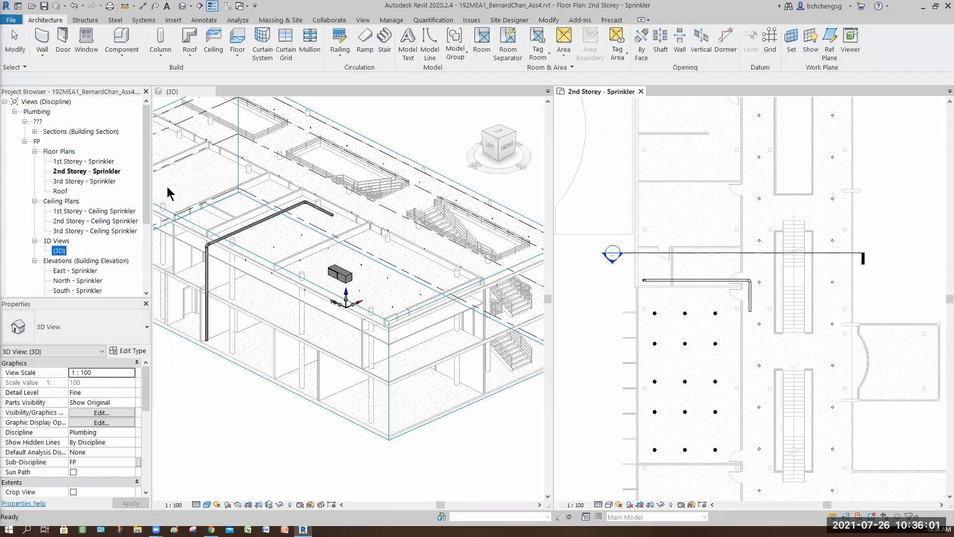
pyautogui.moveTo(148, 197)
pyautogui.mouseDown()
pyautogui.moveTo(148, 221)
pyautogui.moveTo(151, 192)
pyautogui.mouseUp()
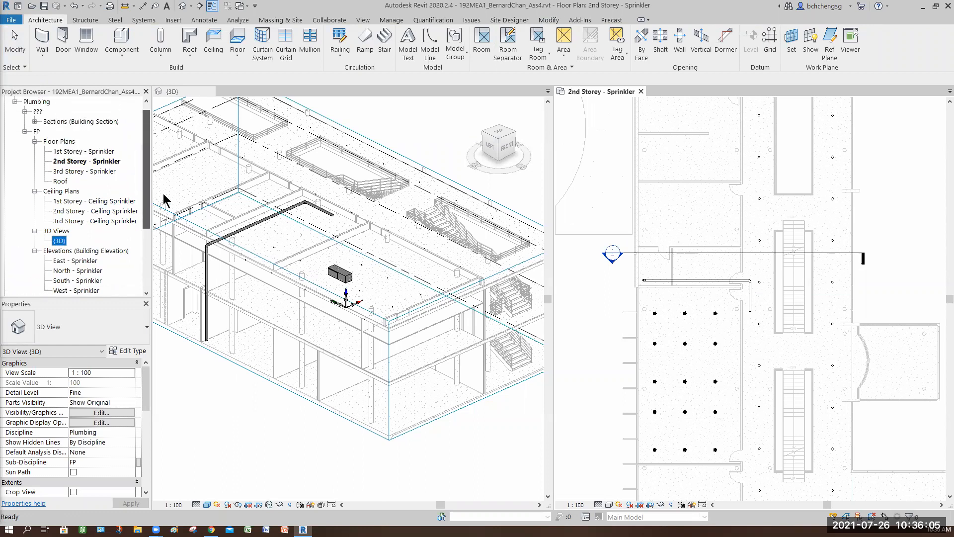
pyautogui.click(35, 121)
pyautogui.click(68, 133)
pyautogui.rightClick(68, 132)
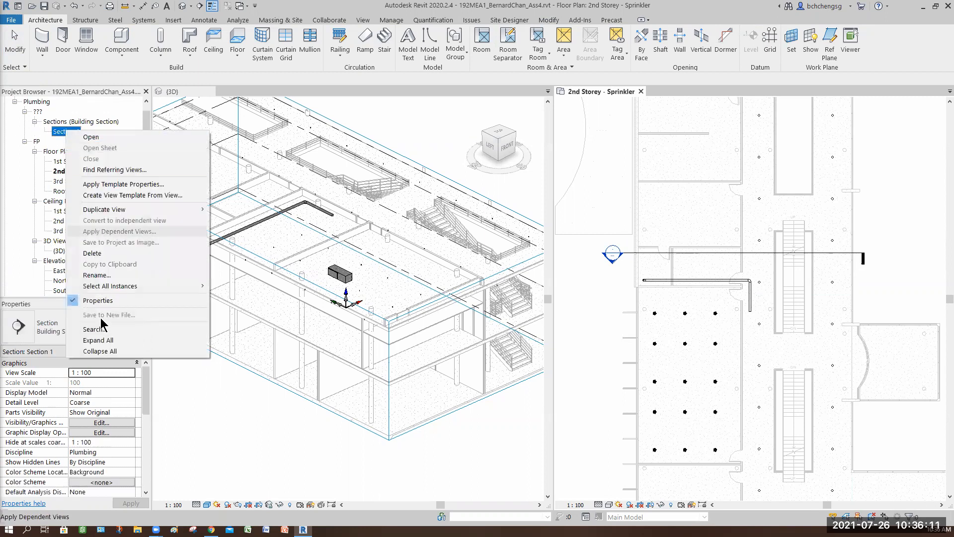
pyautogui.click(96, 275)
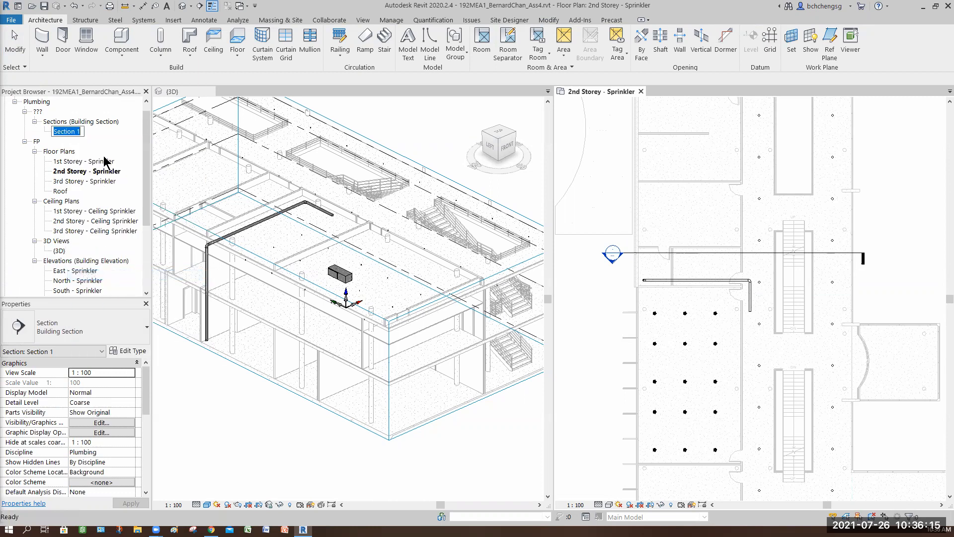
pyautogui.write('F')
pyautogui.write('ct')
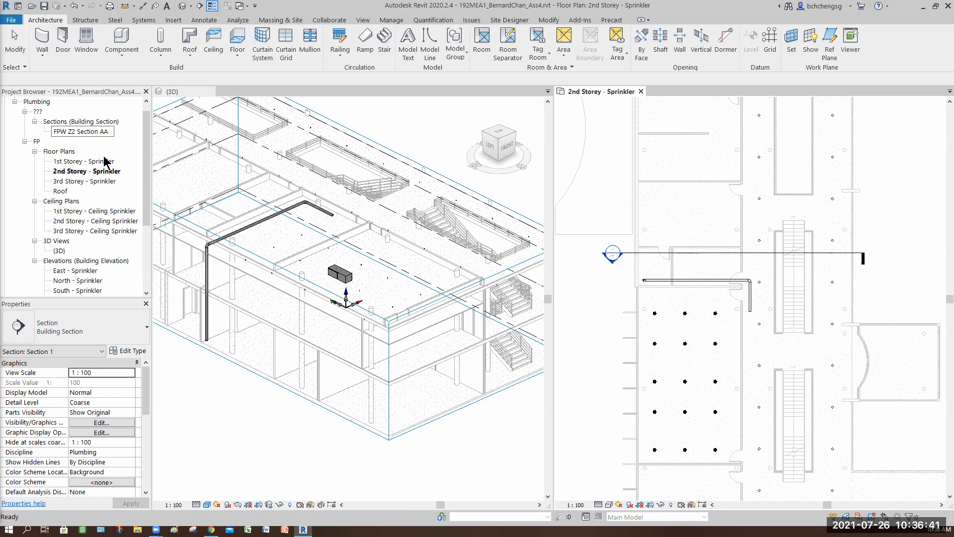
pyautogui.press('Return')
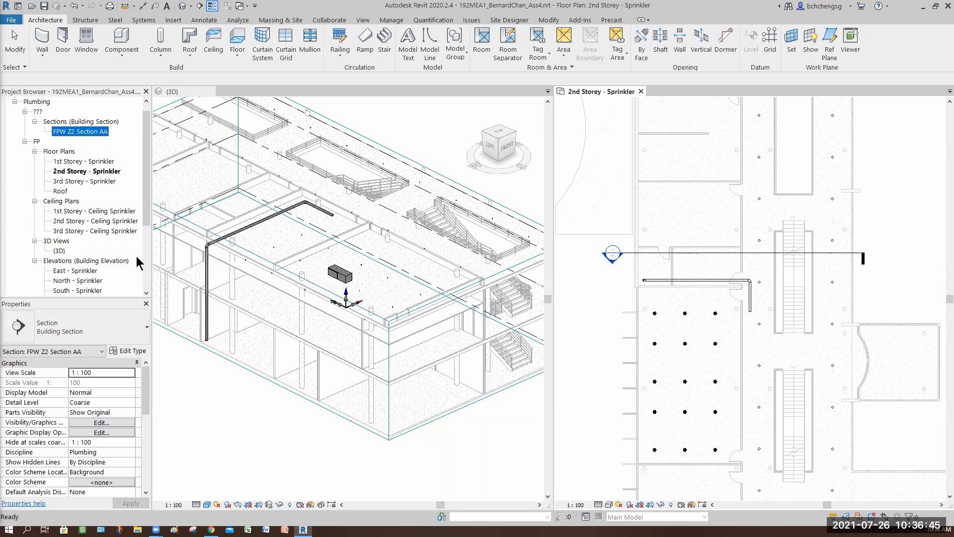
# - Set the Sub-Discipline of the FPW Z2 Section AA view to FP
pyautogui.moveTo(146, 406); pyautogui.dragTo(144, 432)
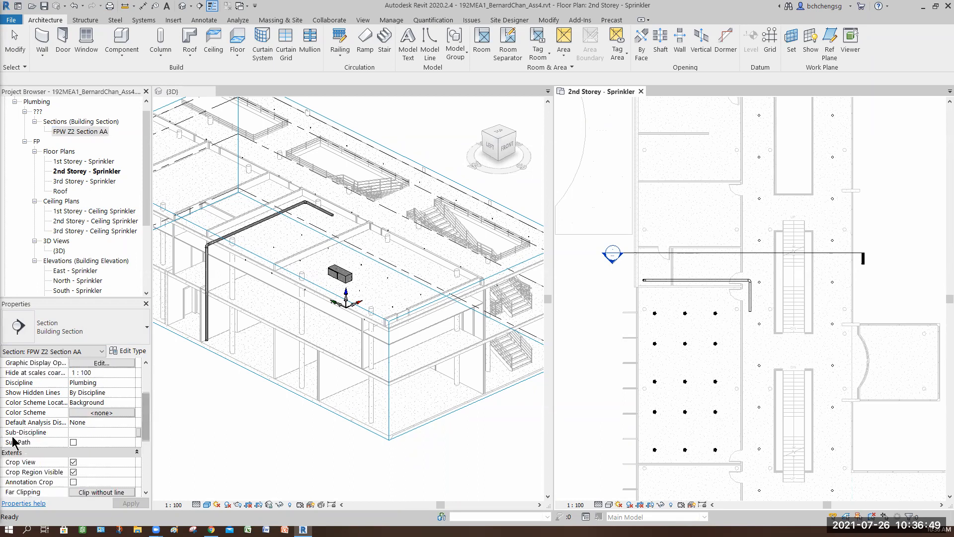
pyautogui.click(38, 153)
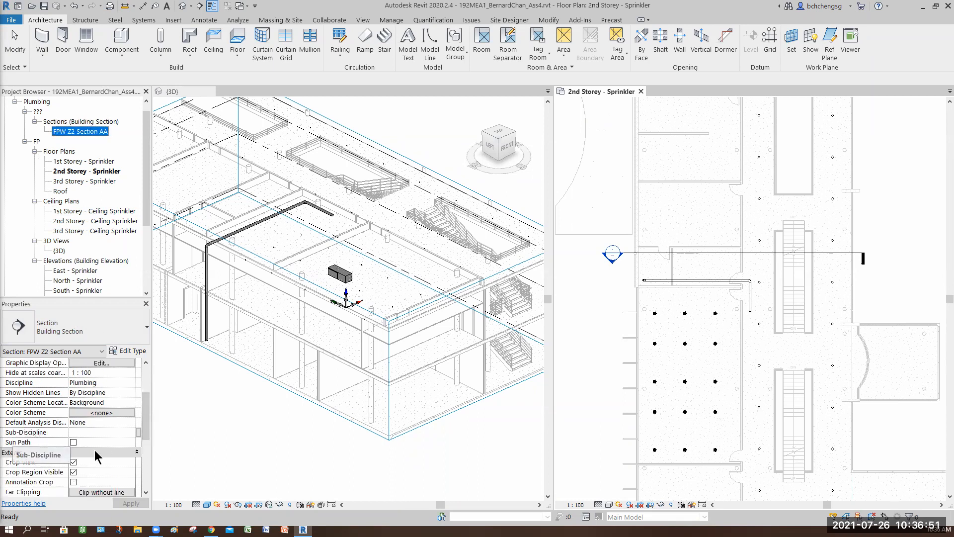
pyautogui.click(132, 436)
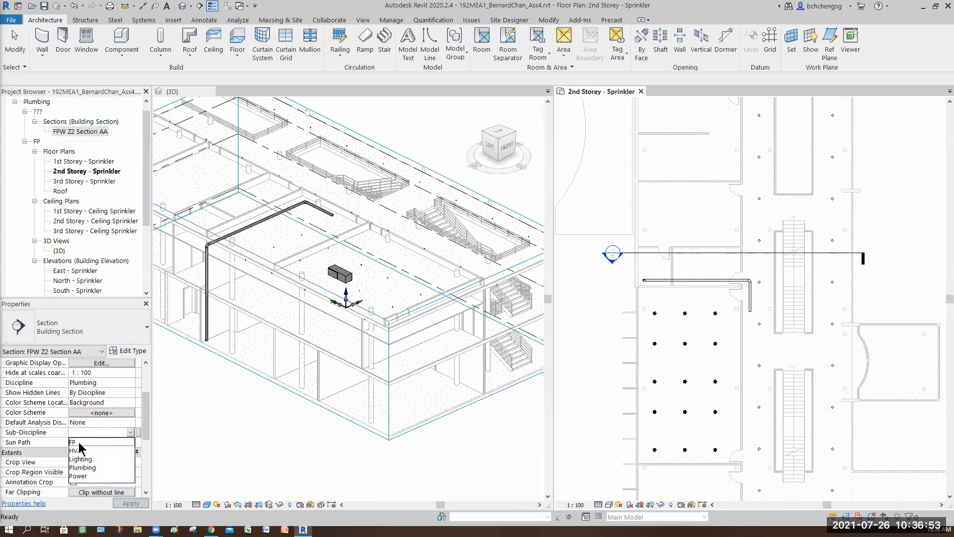
pyautogui.click(84, 441)
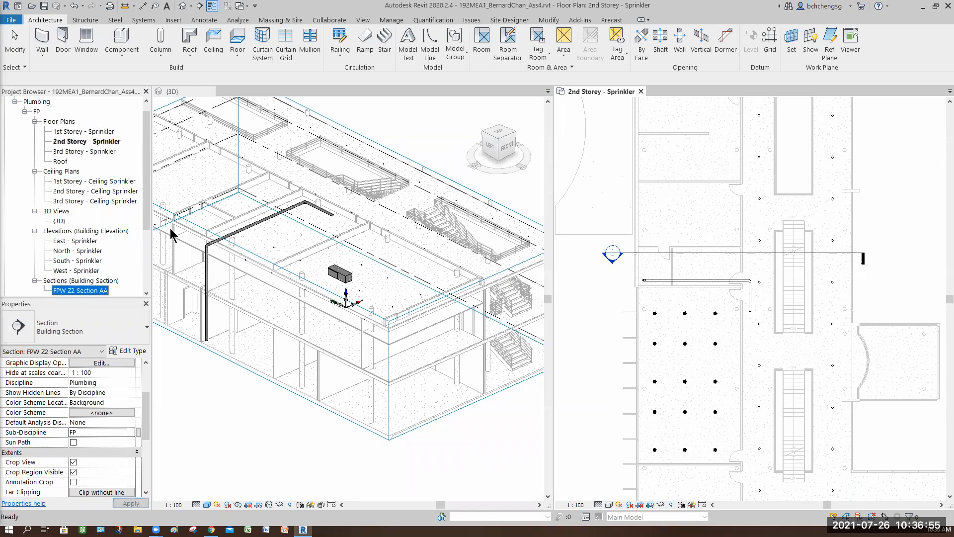
pyautogui.moveTo(149, 219); pyautogui.dragTo(148, 251)
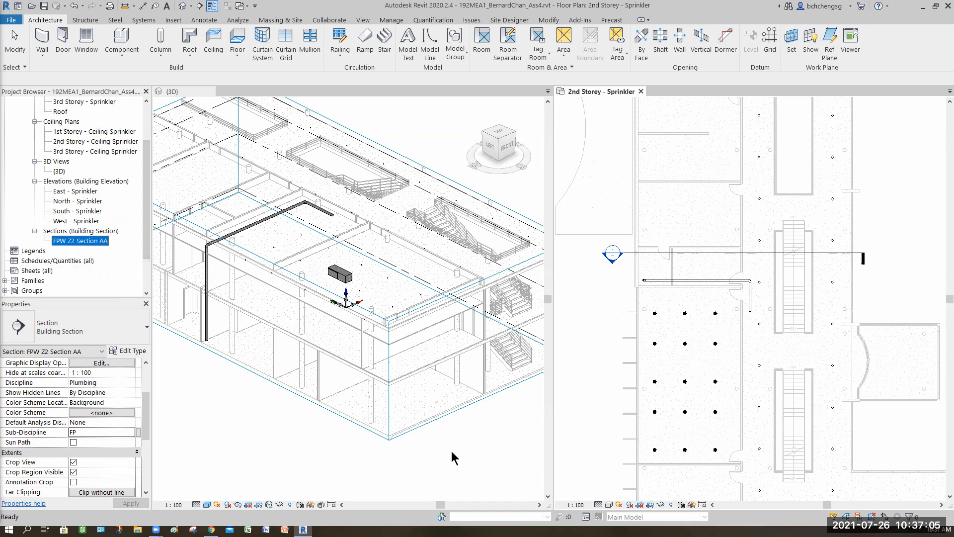
# - Go to the FPW Z2 Section AA view from its section mark in the 2nd Storey - Sprinkler plan
pyautogui.hotkey('ctrl', 'Tab')
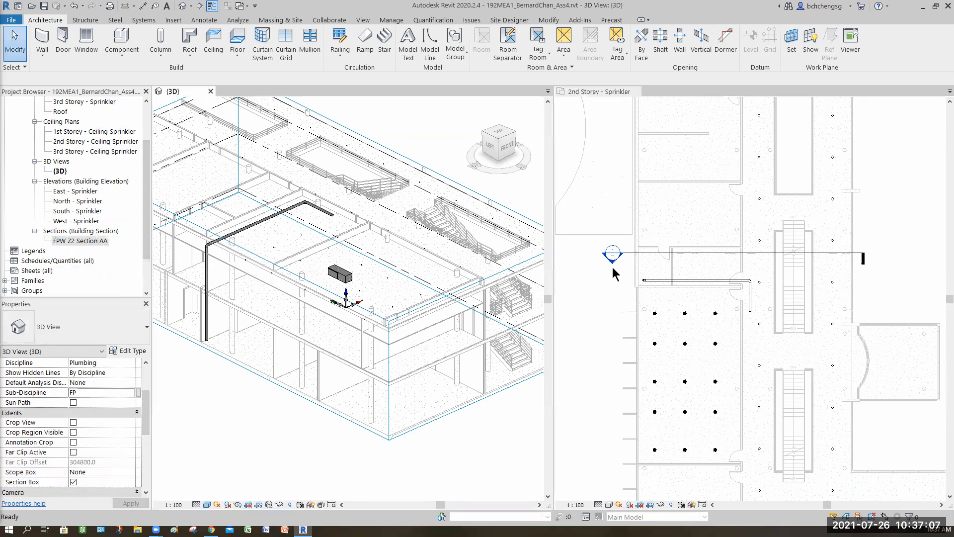
pyautogui.click(612, 259)
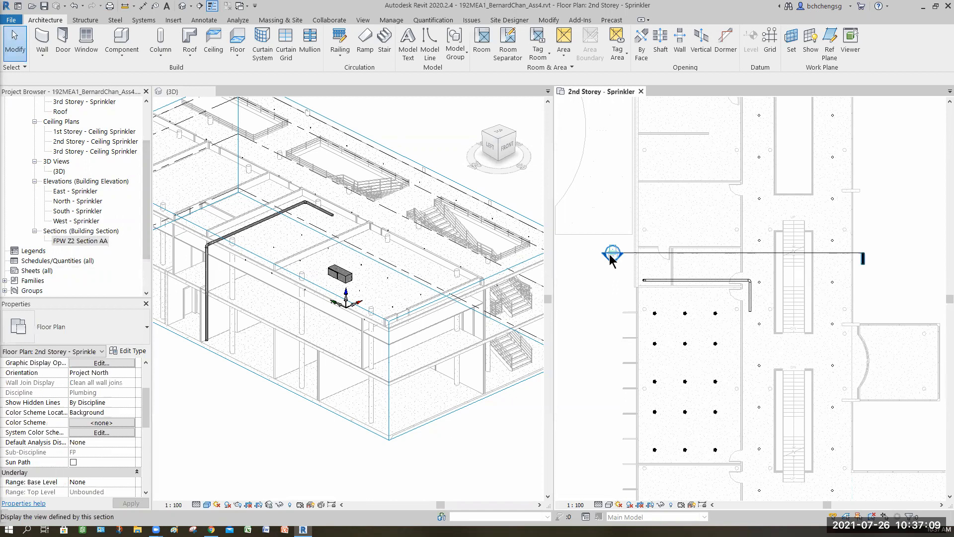
pyautogui.click(636, 251)
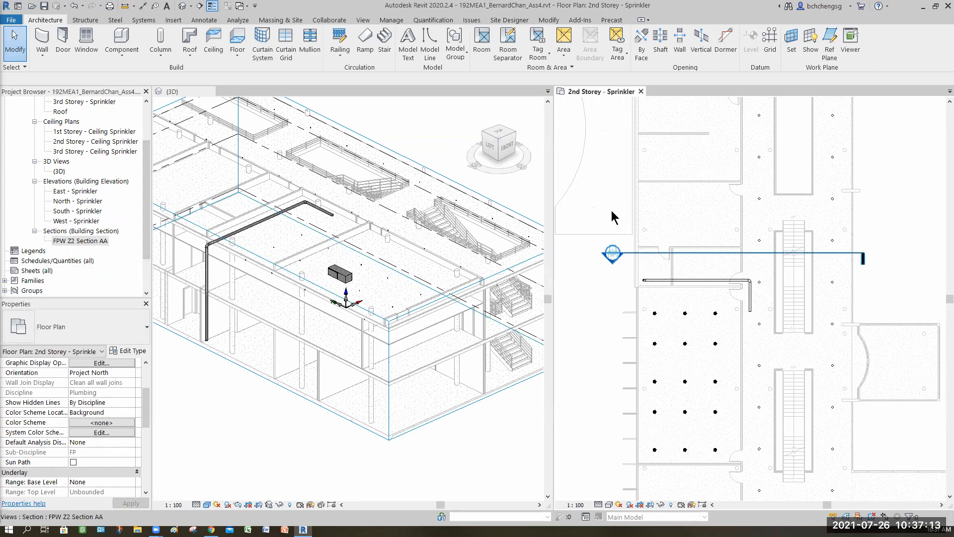
pyautogui.rightClick(613, 212)
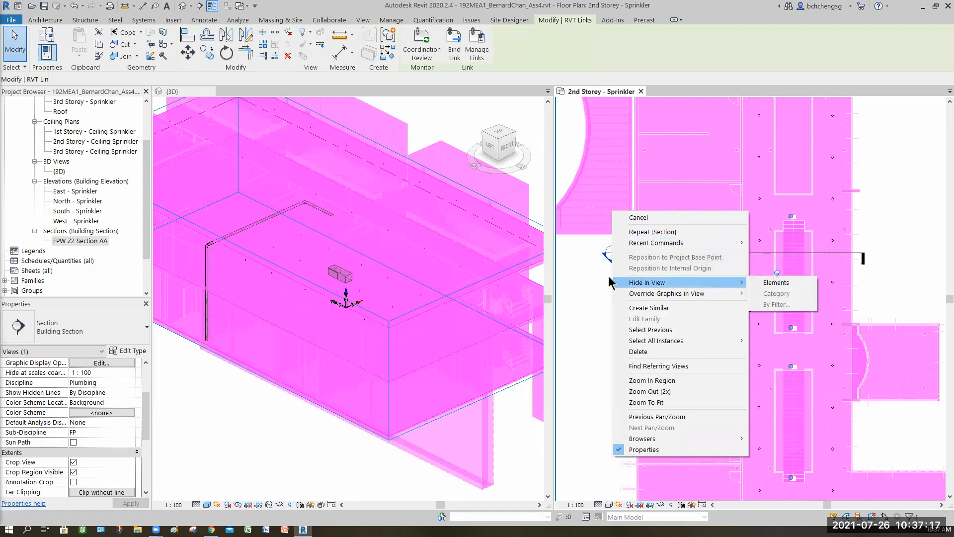
pyautogui.click(600, 294)
pyautogui.press('Escape')
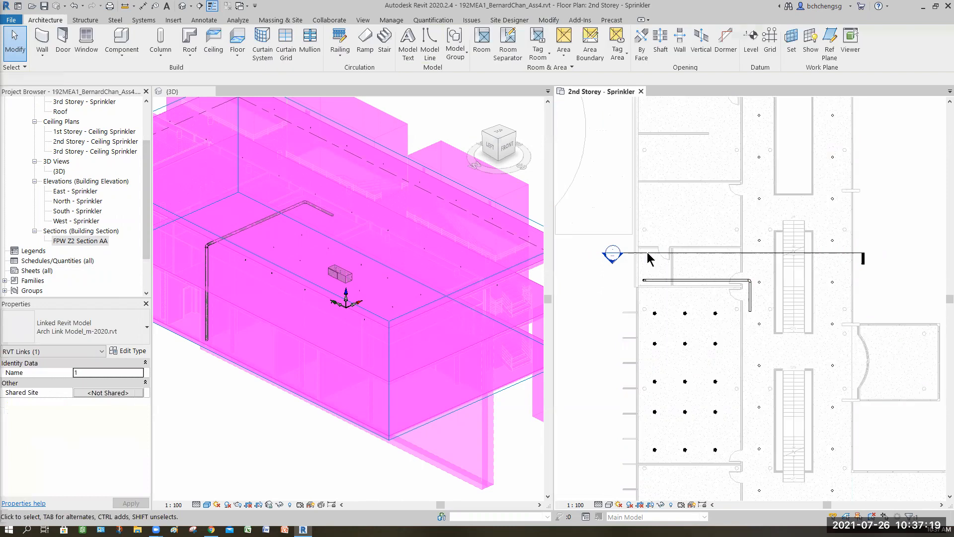
pyautogui.rightClick(595, 289)
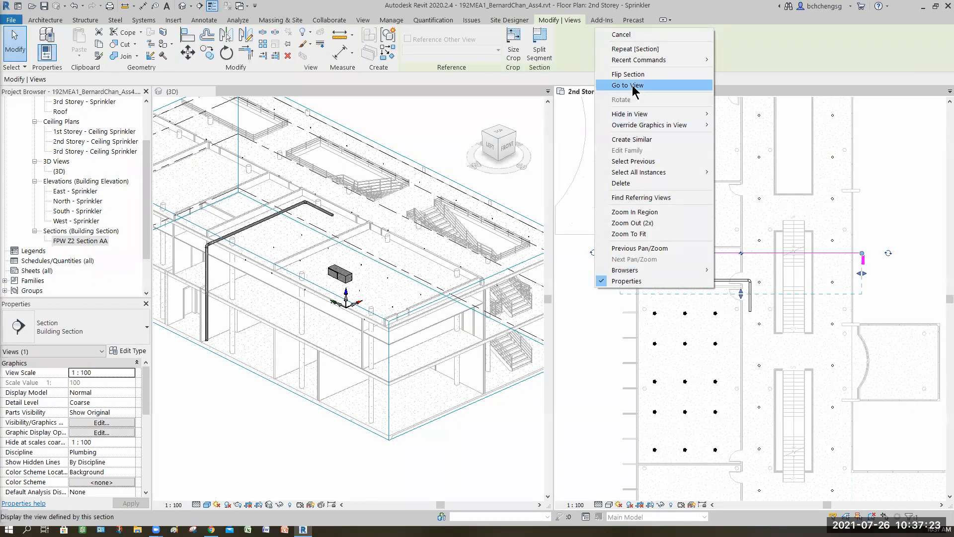
pyautogui.click(633, 86)
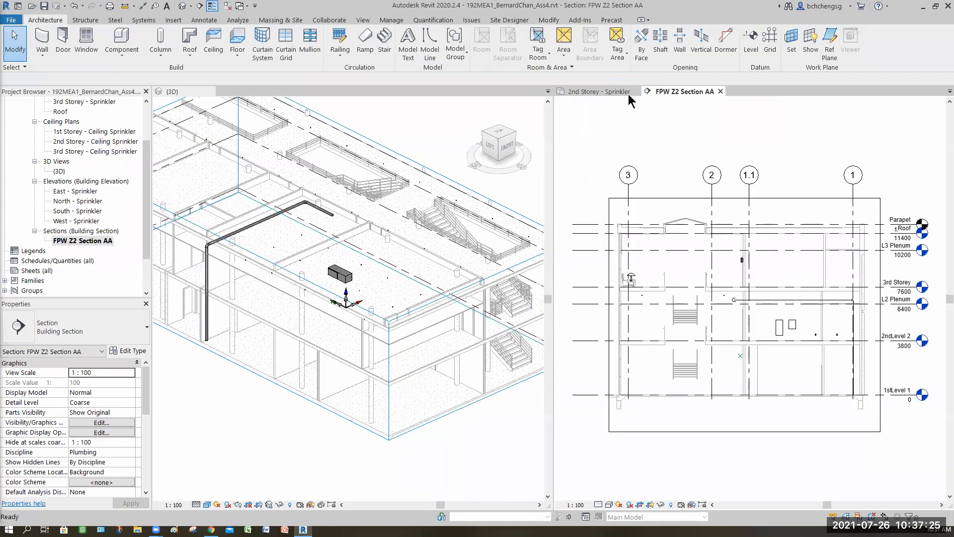
# - Set the section view's detail level to Fine and its visual style to Consistent Colors
pyautogui.click(599, 505)
pyautogui.click(610, 494)
pyautogui.click(609, 504)
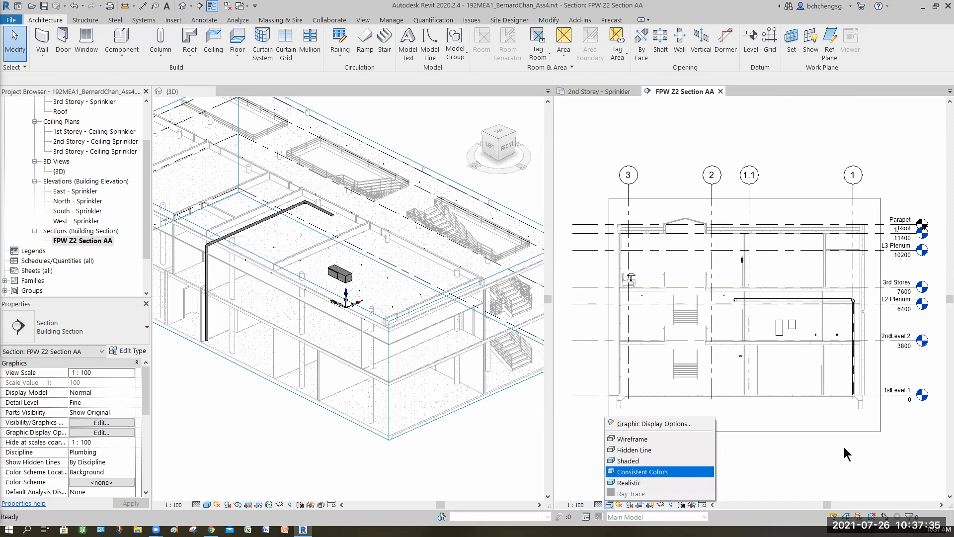
pyautogui.click(633, 471)
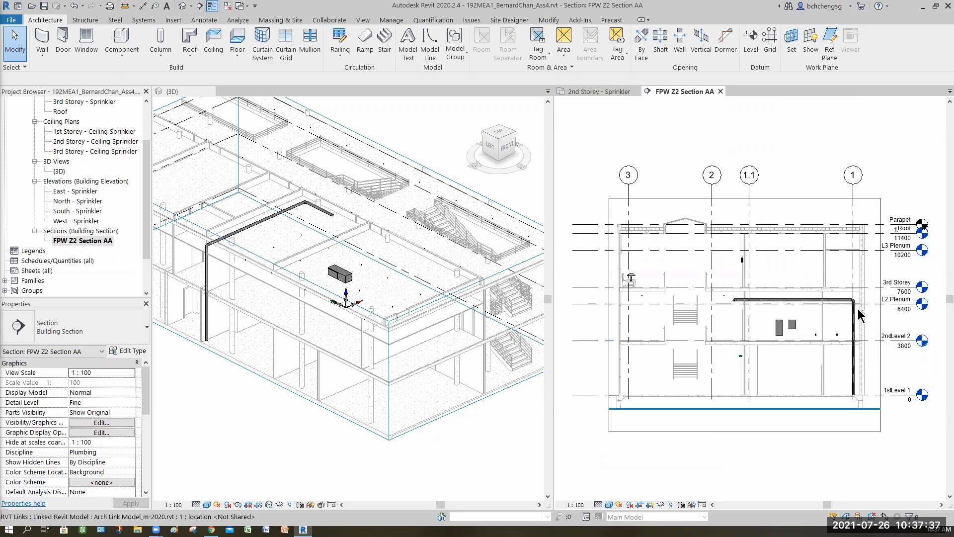
# - Shrink the section's crop region vertically to span from just above the 3rd Storey level to just below the 2nd Storey level
pyautogui.scroll(3, 858, 314)
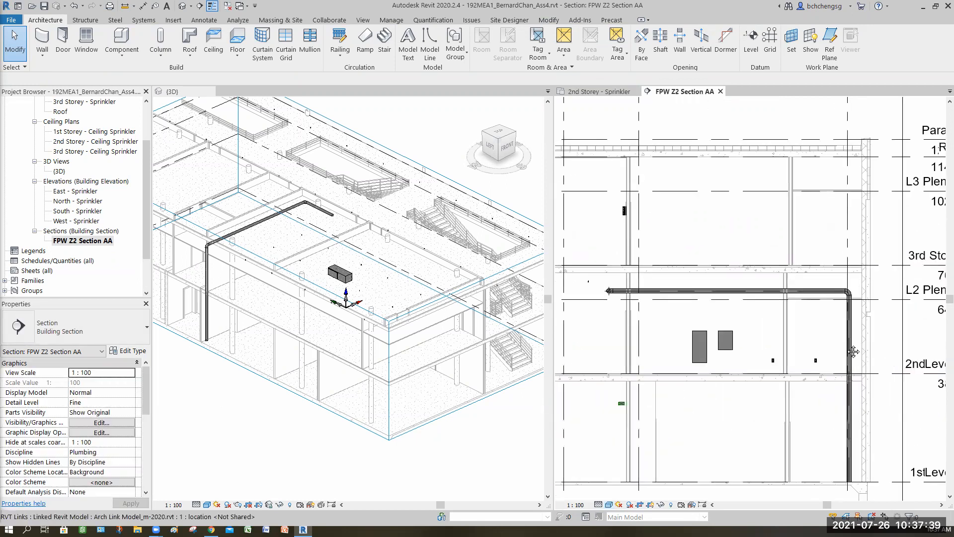
pyautogui.moveTo(758, 356); pyautogui.dragTo(622, 360, button='middle')
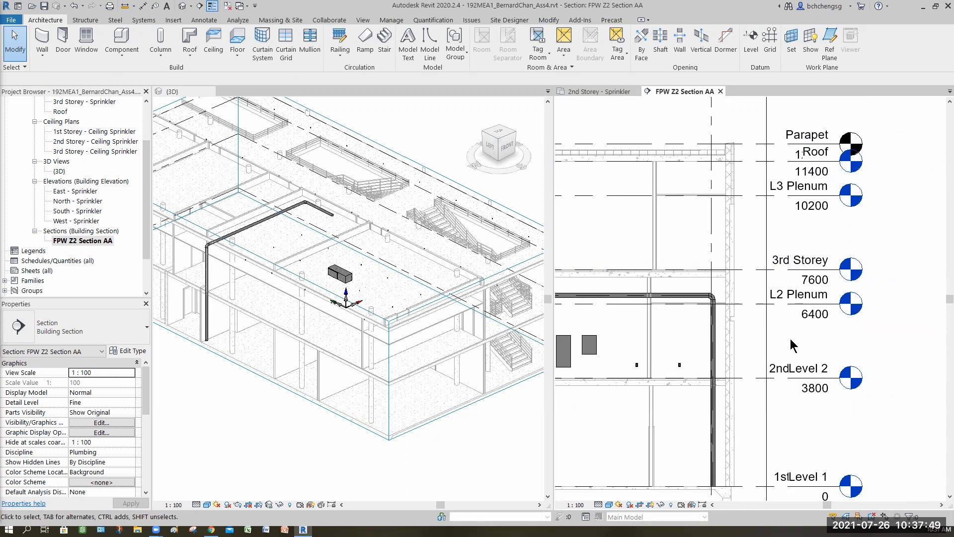
pyautogui.scroll(-3, 792, 339)
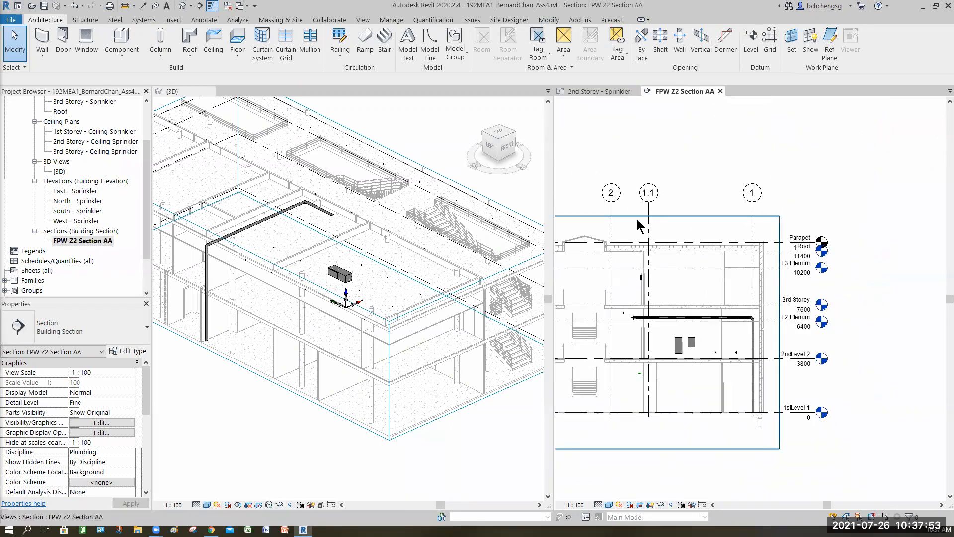
pyautogui.click(638, 216)
pyautogui.moveTo(644, 215); pyautogui.dragTo(650, 295)
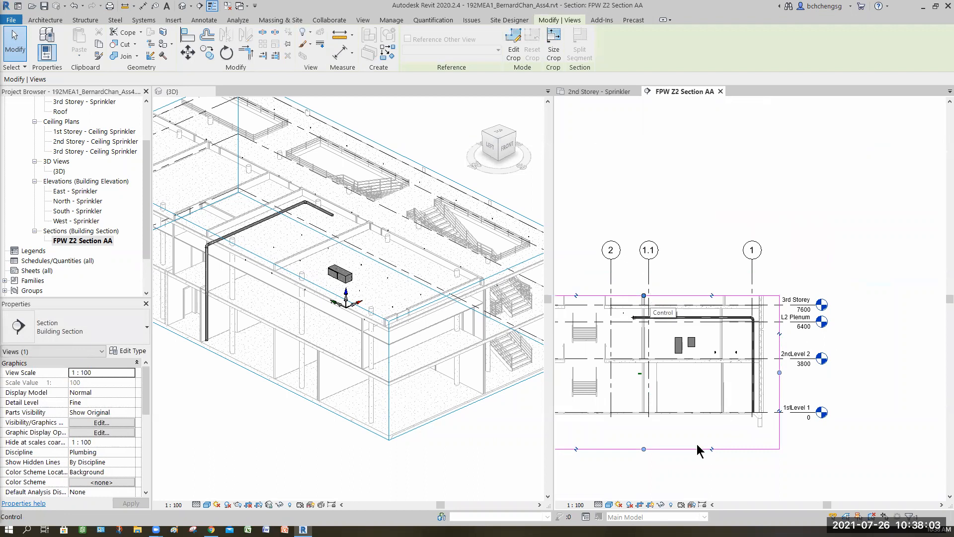
pyautogui.moveTo(644, 448); pyautogui.dragTo(653, 375)
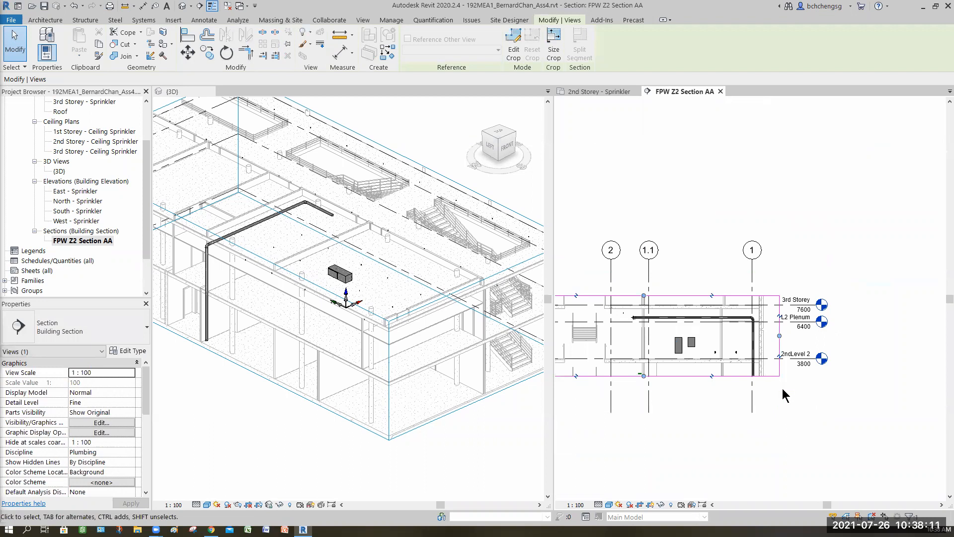
pyautogui.click(781, 418)
# - Convert the elbow joining the riser and the horizontal main in the section view into a tee
pyautogui.moveTo(750, 328); pyautogui.dragTo(747, 357, button='middle')
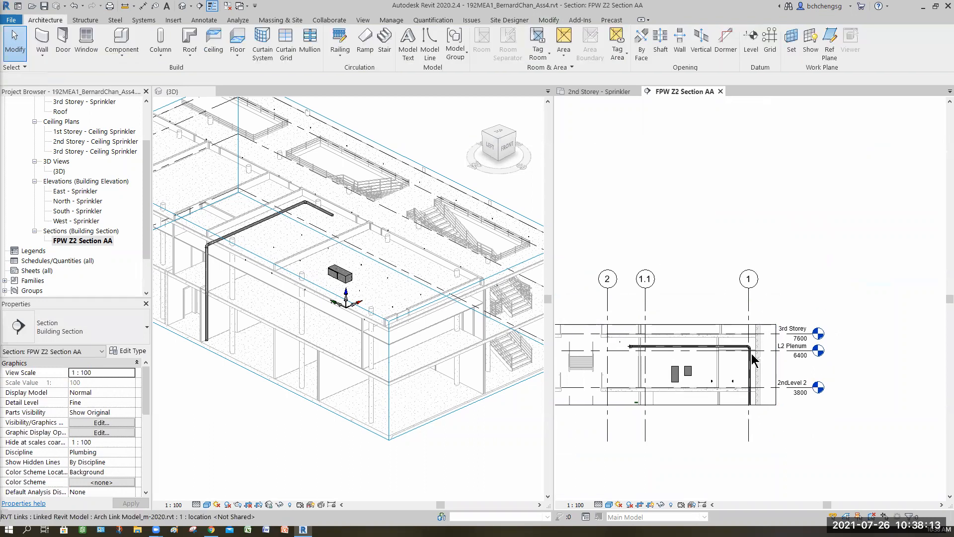
pyautogui.scroll(10, 752, 356)
pyautogui.scroll(-1, 750, 313)
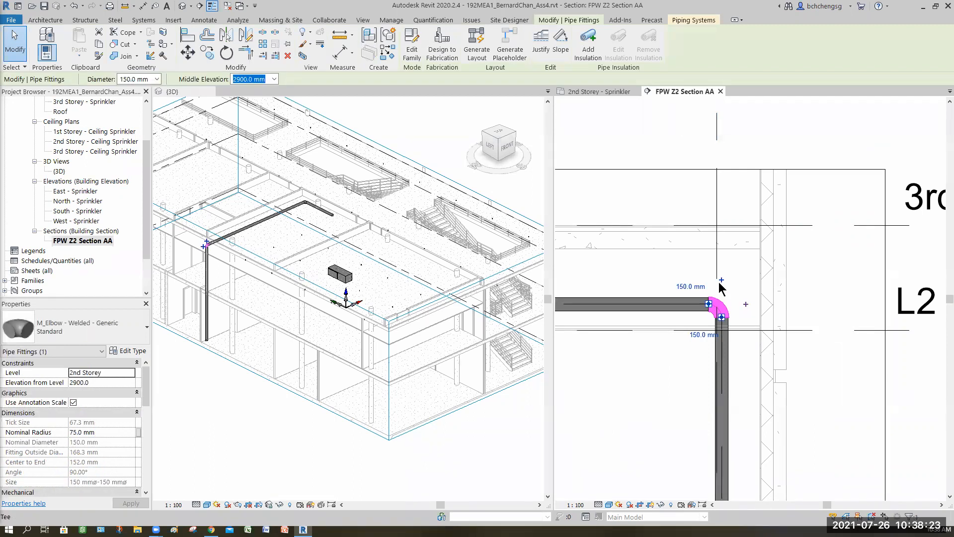
pyautogui.click(746, 303)
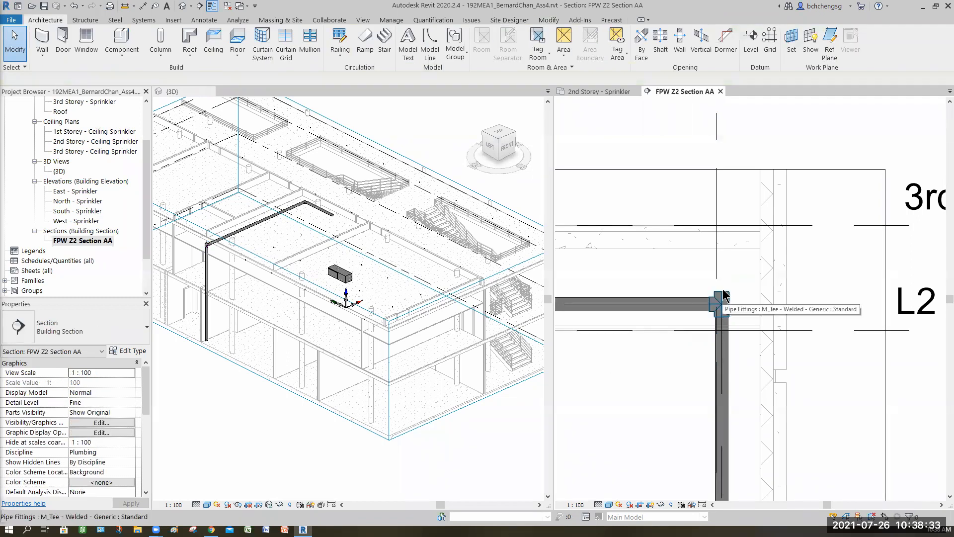
# - Draw a 150 mm pipe vertically upward from the riser tee's open end to about 4843 mm elevation, above the 3rd Storey level
pyautogui.click(721, 295)
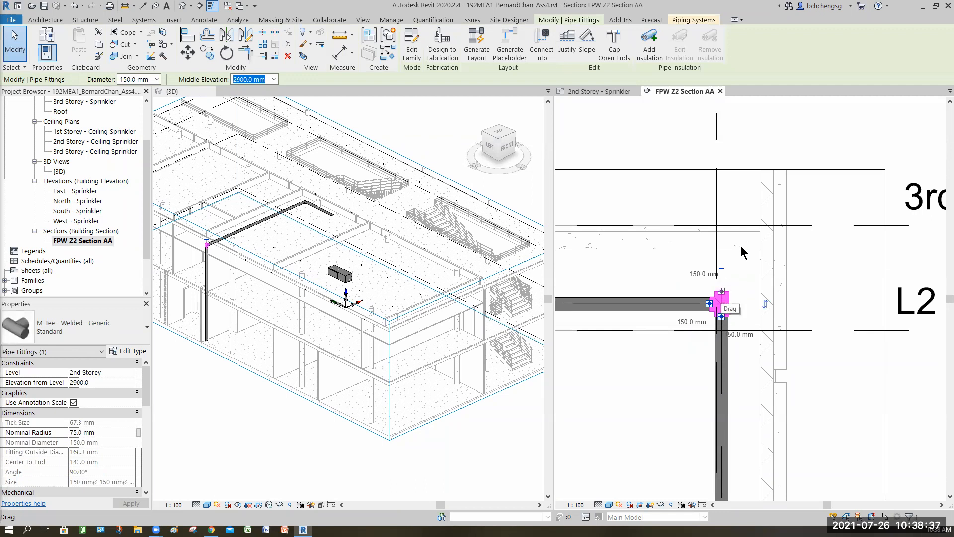
pyautogui.rightClick(722, 290)
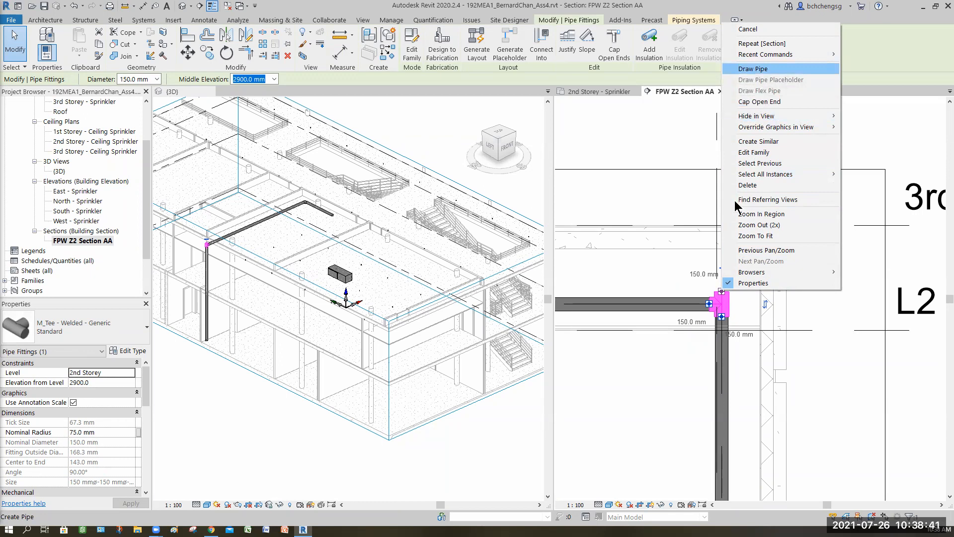
pyautogui.click(753, 69)
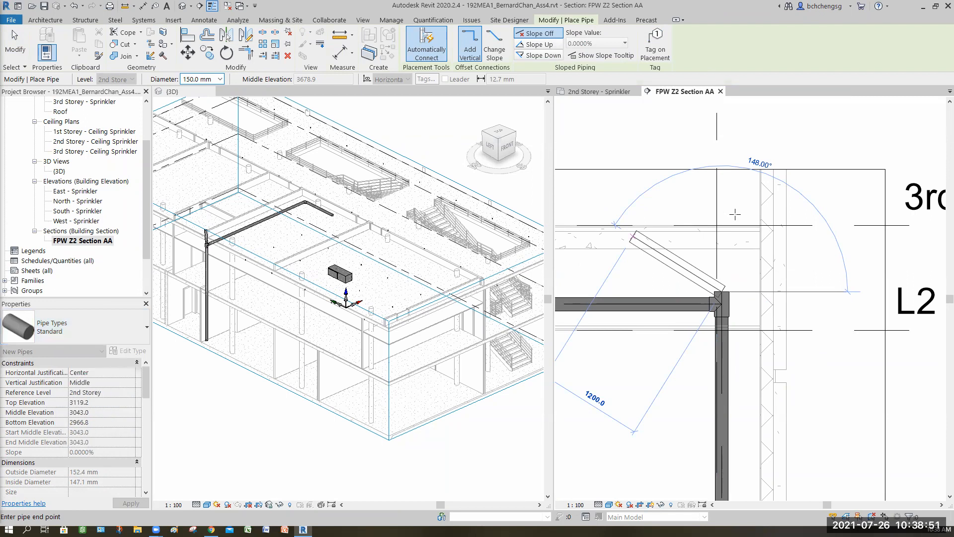
pyautogui.moveTo(736, 216); pyautogui.dragTo(765, 246, button='middle')
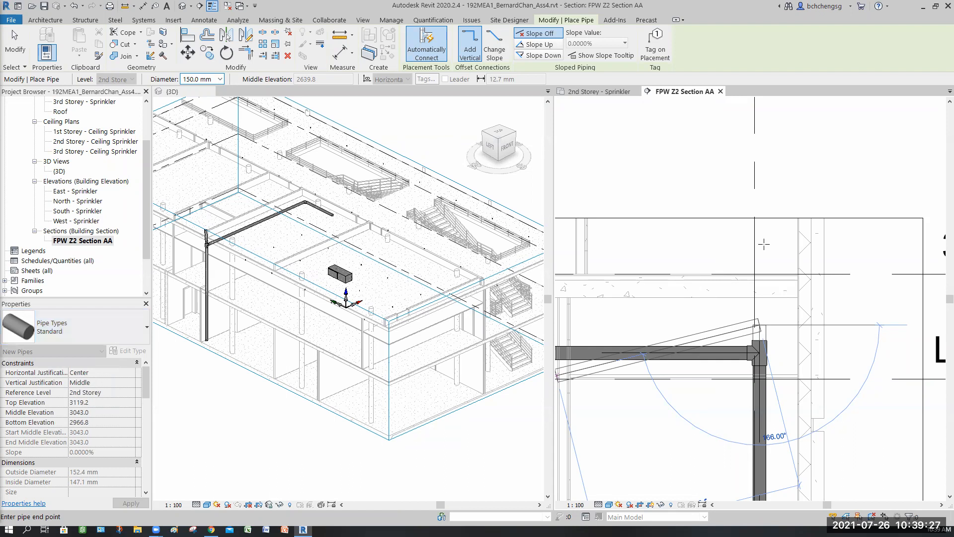
pyautogui.click(763, 184)
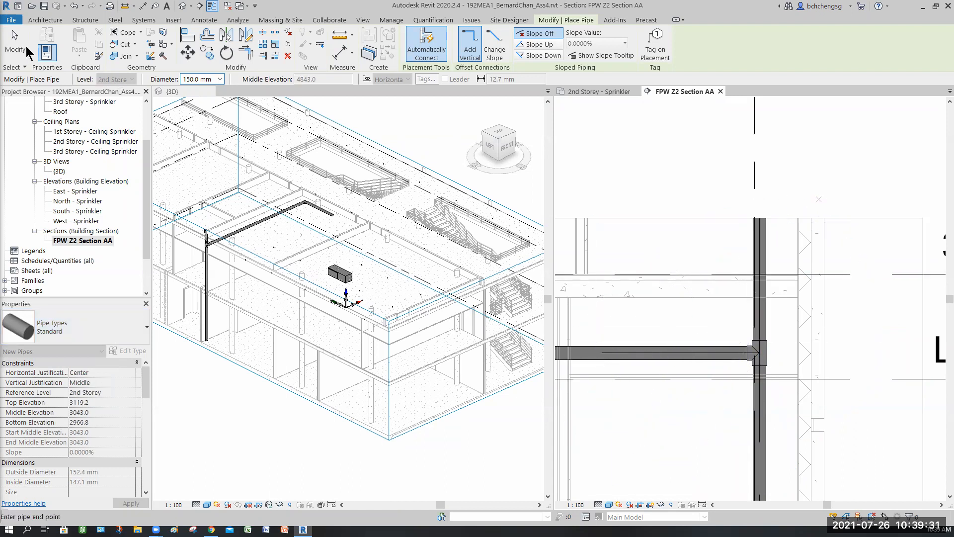
pyautogui.press('Escape')
pyautogui.press('Escape')
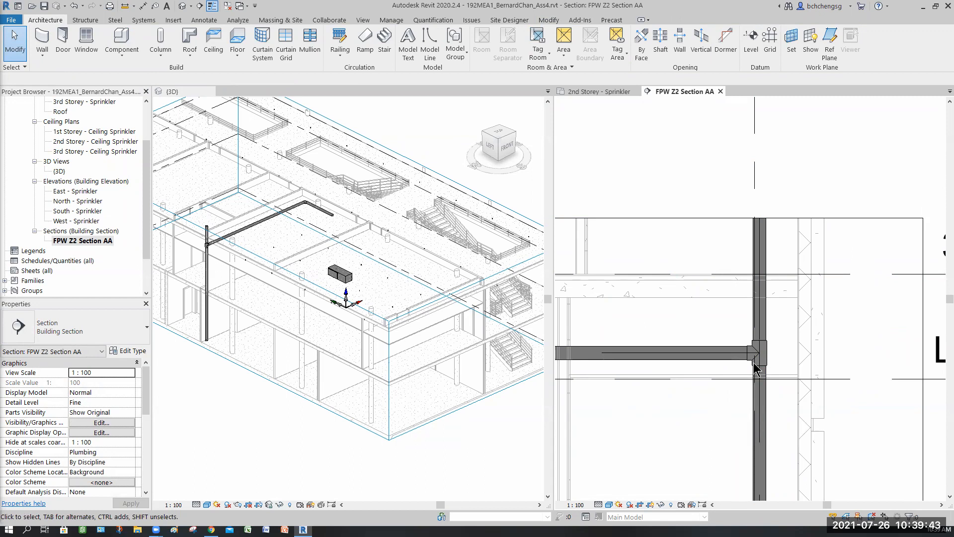
# - In the 2nd Storey - Sprinkler plan, widen the gap in the FPW Z2 Section AA line and extend its tail and crop extent farther past the stairs
pyautogui.scroll(3, 723, 351)
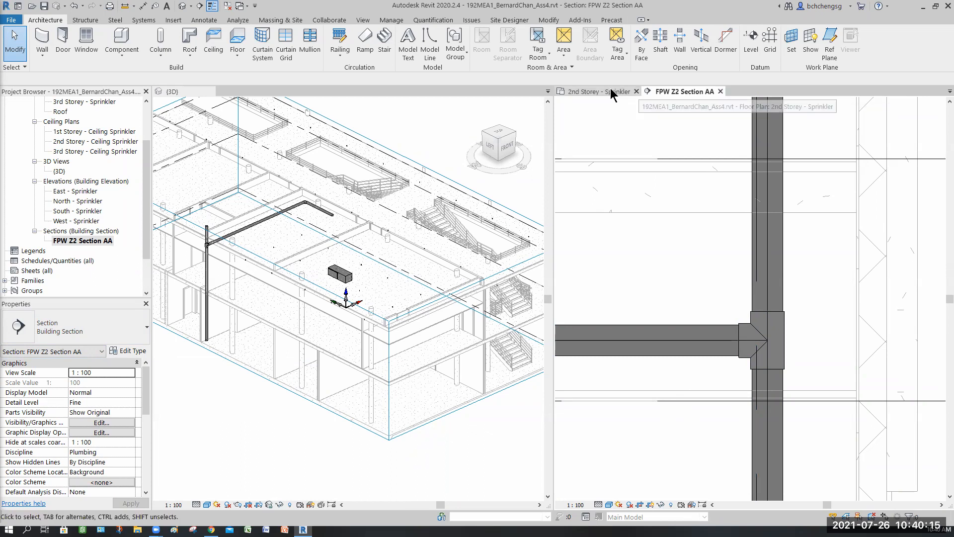
pyautogui.hotkey('ctrl', 'Tab')
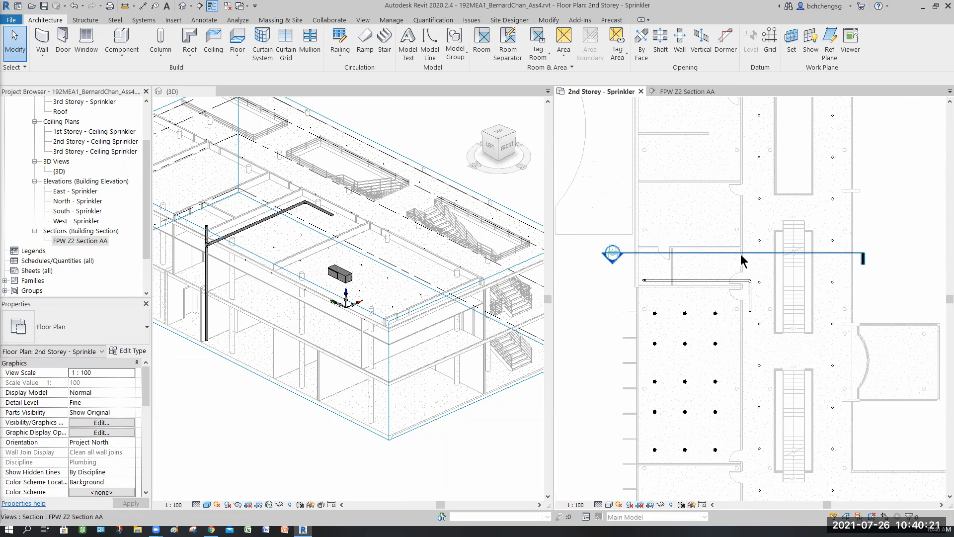
pyautogui.click(738, 277)
pyautogui.click(741, 253)
pyautogui.moveTo(642, 256); pyautogui.dragTo(635, 255)
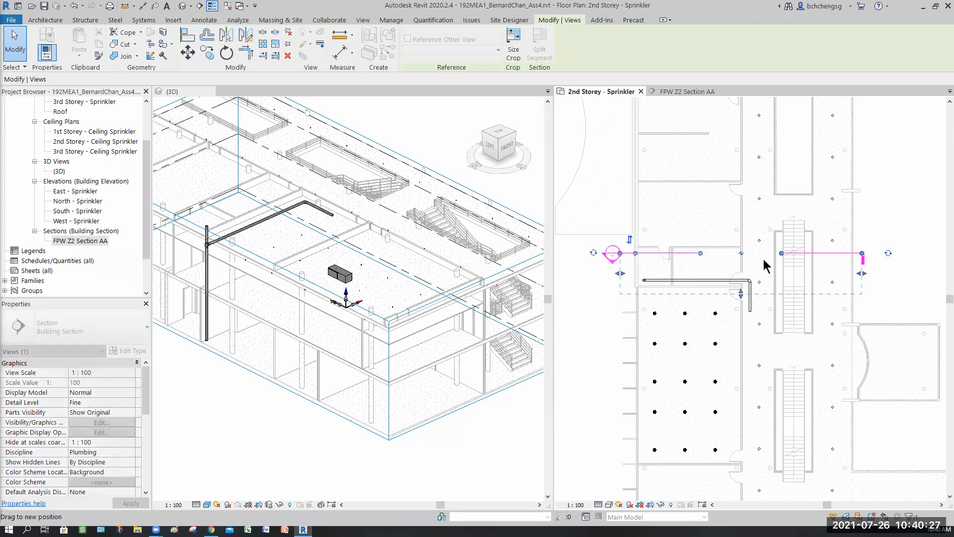
pyautogui.moveTo(781, 254); pyautogui.dragTo(789, 254)
pyautogui.moveTo(862, 254); pyautogui.dragTo(873, 273)
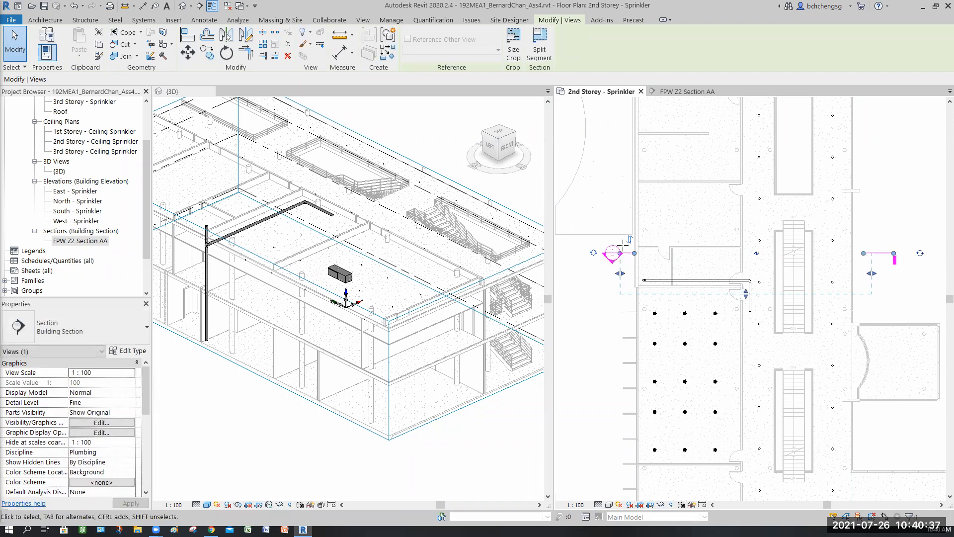
pyautogui.scroll(2, 616, 246)
pyautogui.moveTo(645, 246); pyautogui.dragTo(611, 324)
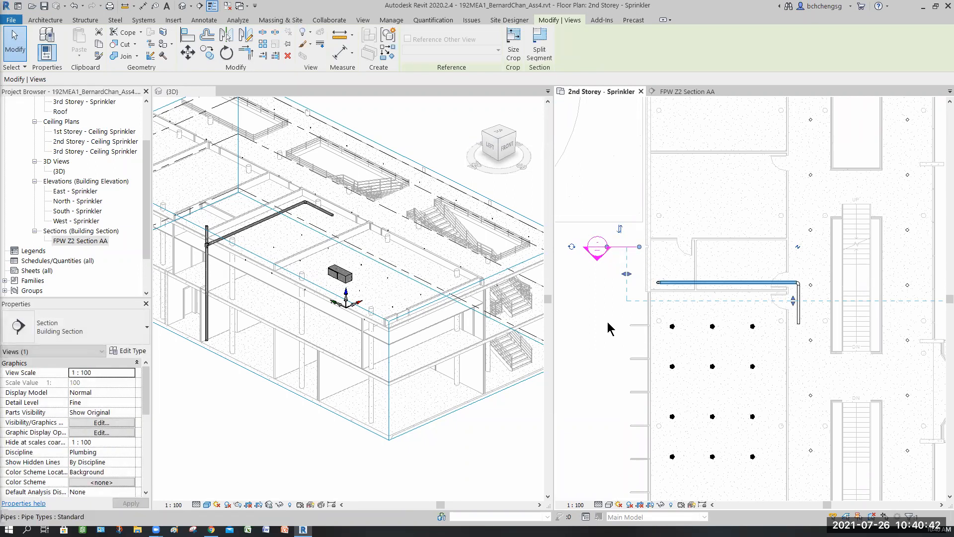
pyautogui.click(803, 361)
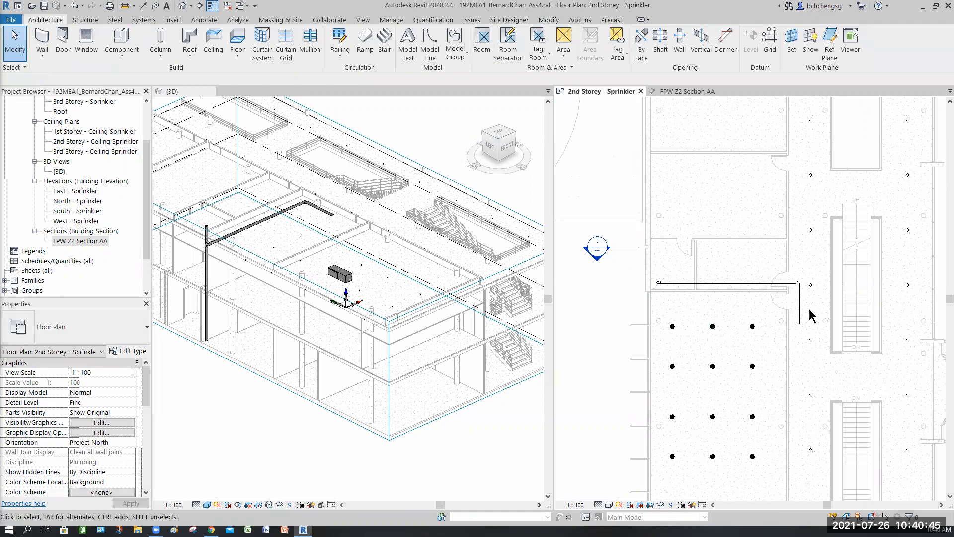
pyautogui.scroll(8, 800, 309)
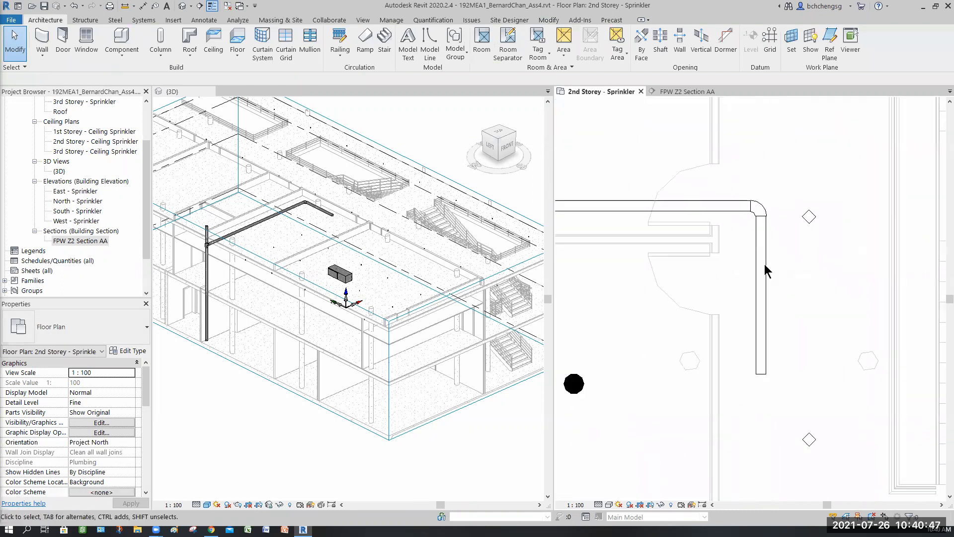
pyautogui.scroll(-2, 723, 279)
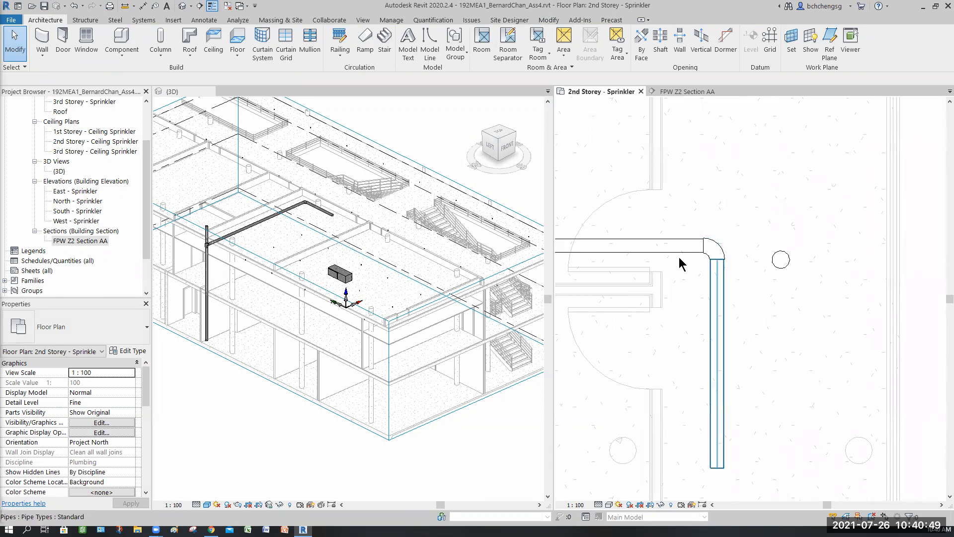
pyautogui.scroll(-3, 676, 263)
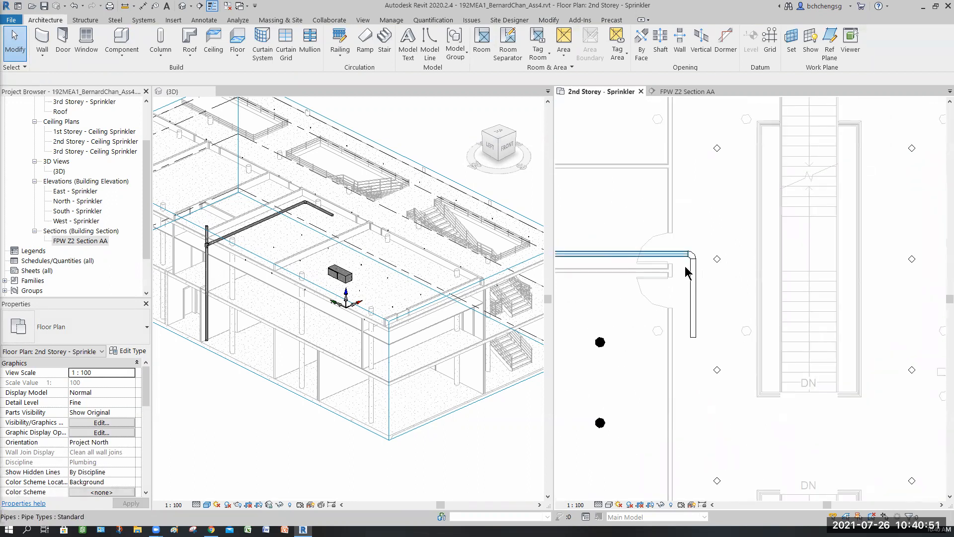
pyautogui.click(686, 272)
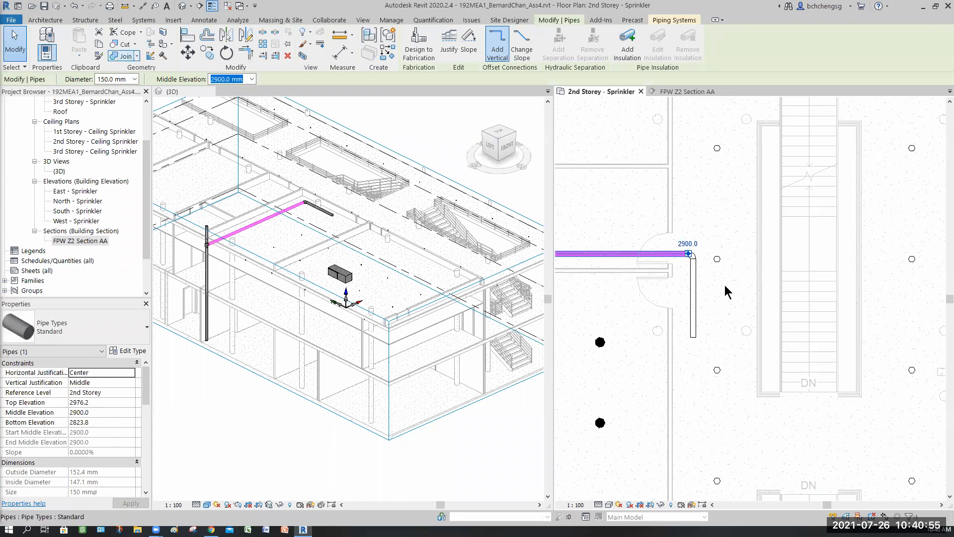
pyautogui.click(715, 298)
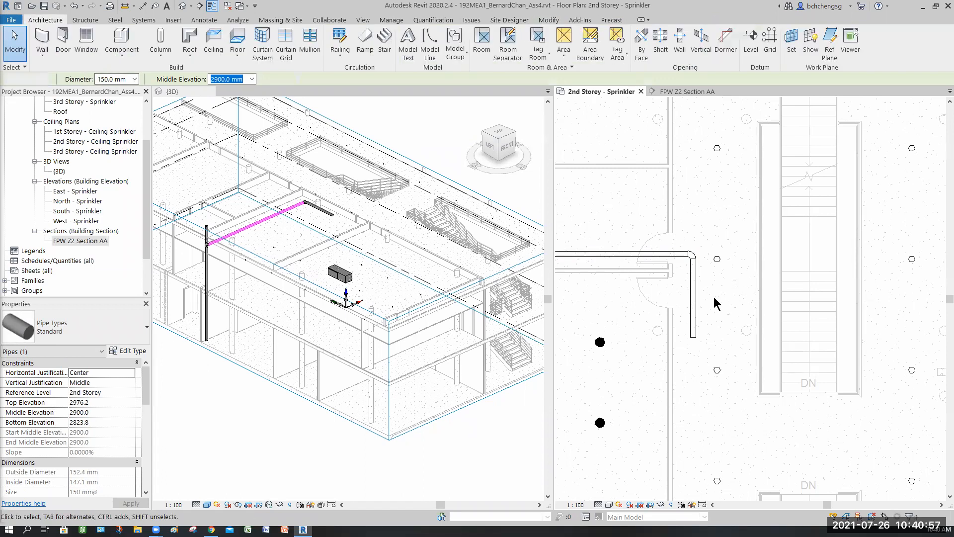
pyautogui.scroll(-2, 716, 298)
pyautogui.moveTo(631, 244); pyautogui.dragTo(622, 249, button='middle')
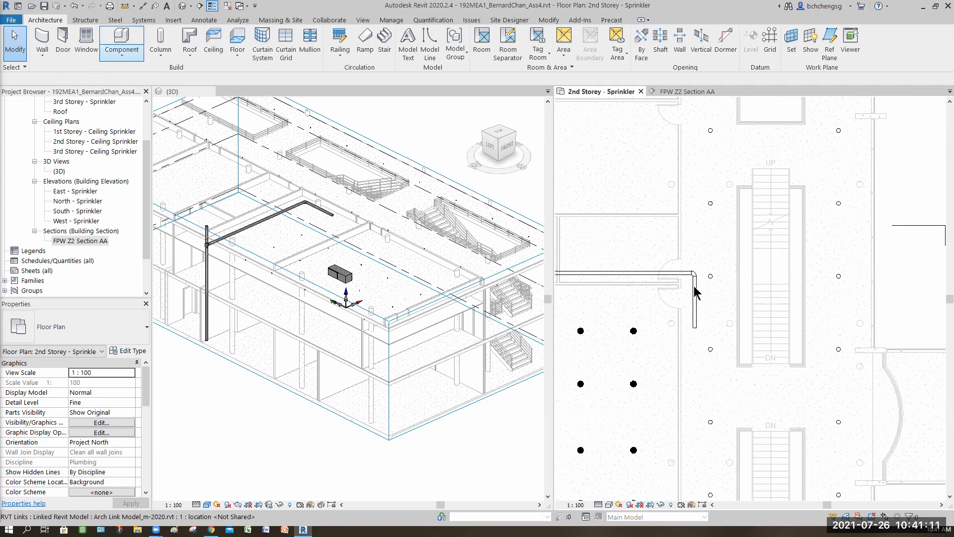
# - Convert the elbow at the corridor end of the horizontal sprinkler main into a tee
pyautogui.scroll(1, 696, 298)
pyautogui.scroll(2, 694, 319)
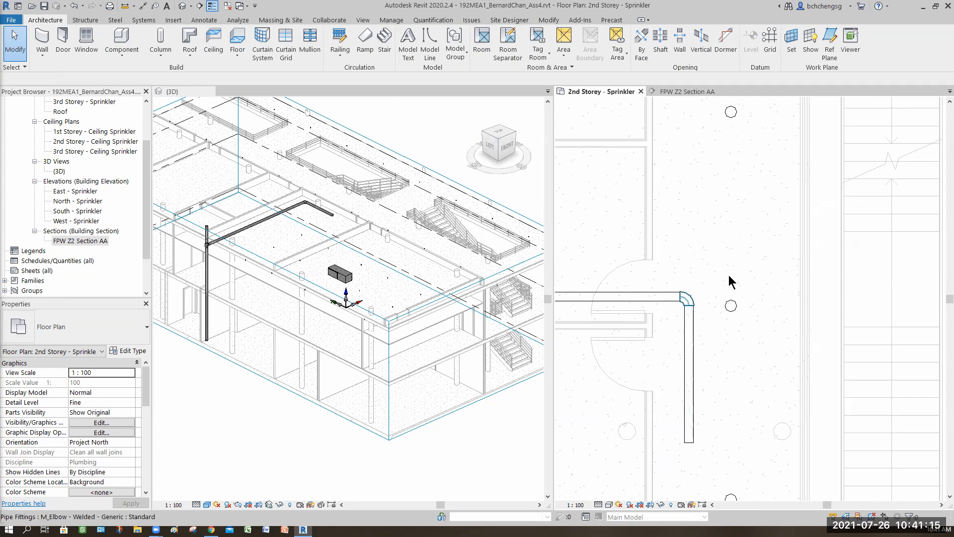
pyautogui.click(691, 280)
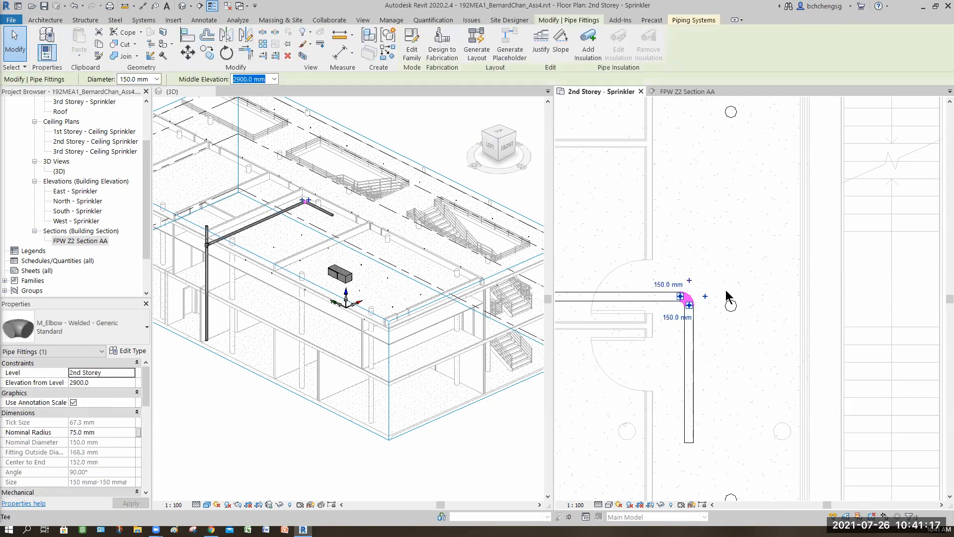
pyautogui.press('Escape')
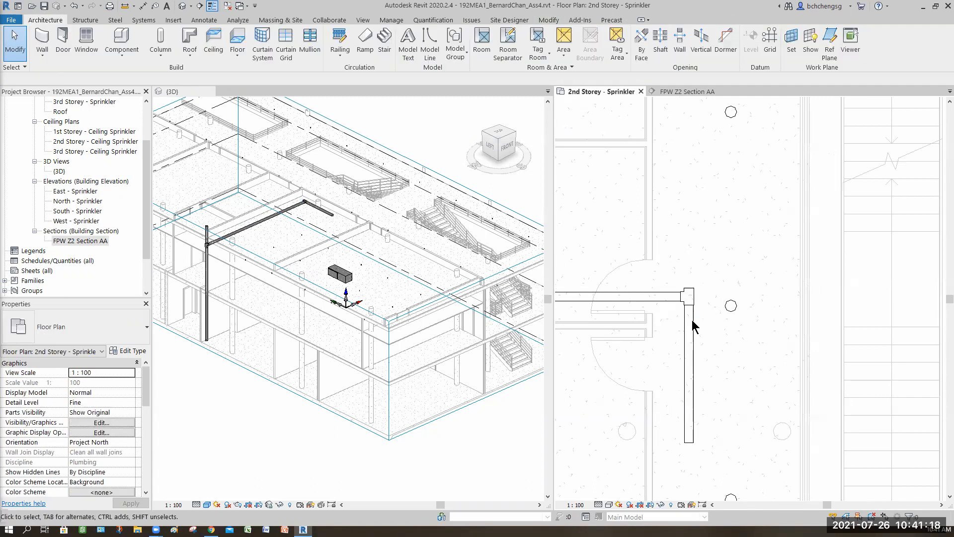
# - Draw a 4800 mm long, 150 mm diameter pipe from the new tee's open end, in line with the existing corridor pipe, at 2900 mm elevation
pyautogui.click(691, 293)
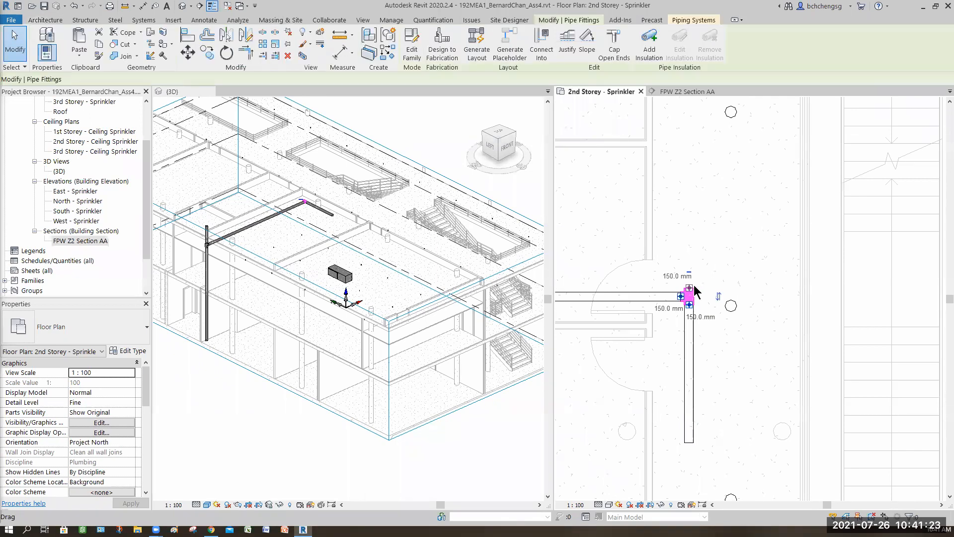
pyautogui.rightClick(691, 289)
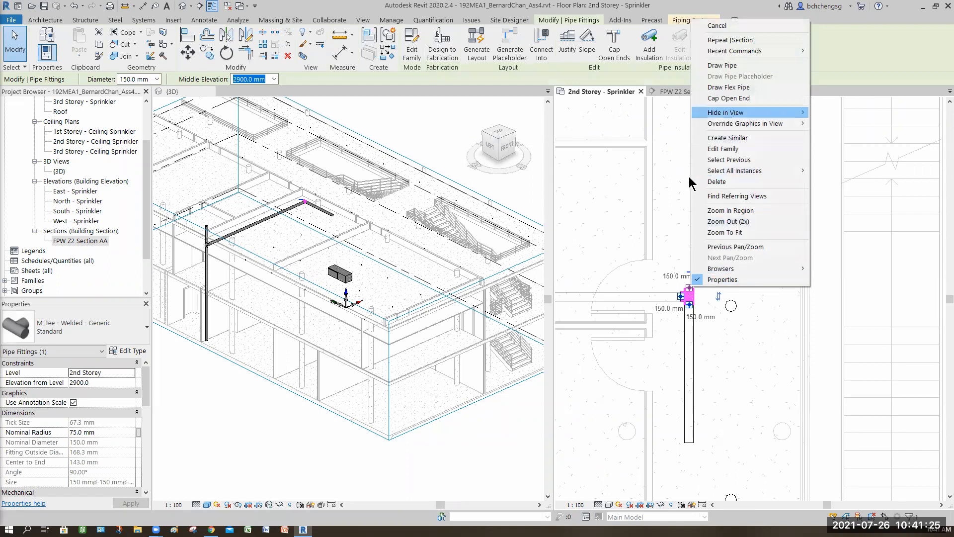
pyautogui.click(721, 65)
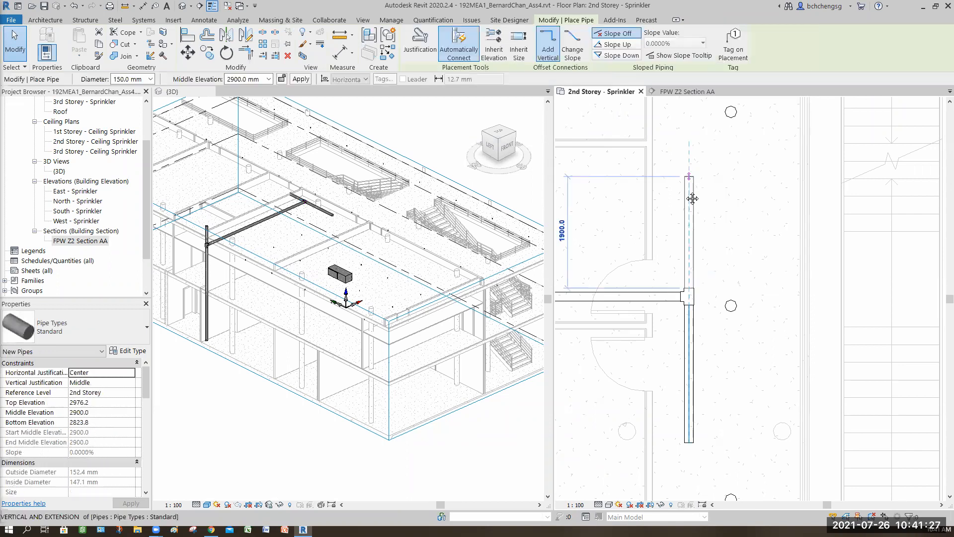
pyautogui.scroll(-3, 684, 169)
pyautogui.moveTo(675, 252); pyautogui.dragTo(664, 331, button='middle')
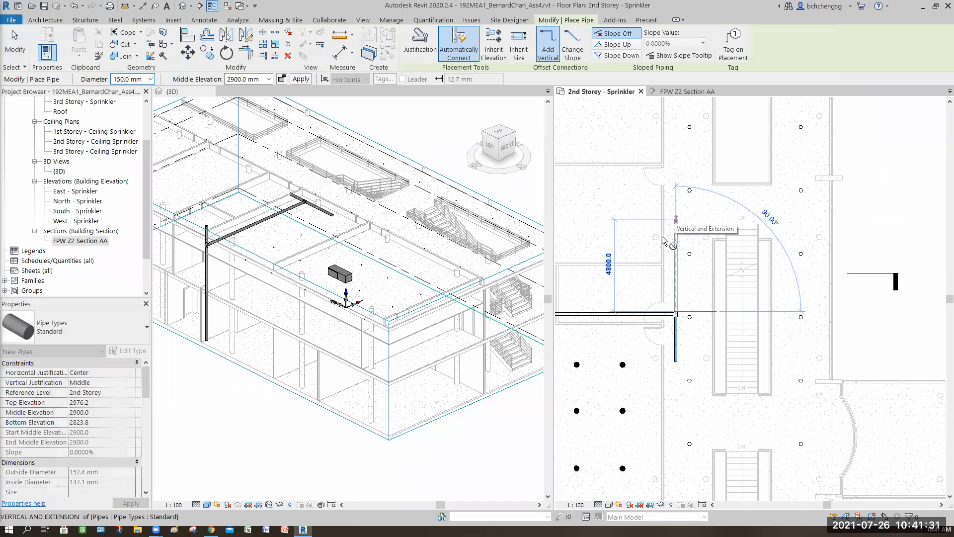
pyautogui.click(676, 220)
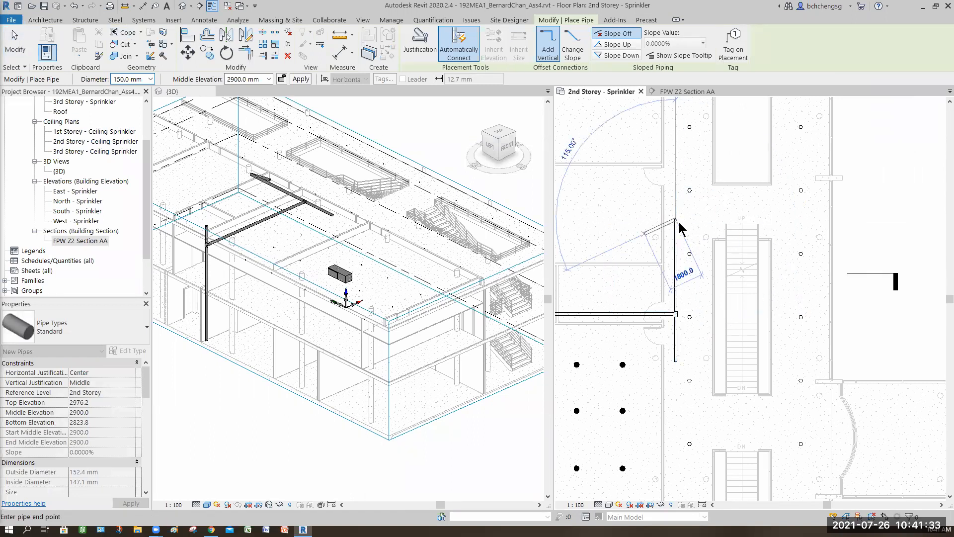
pyautogui.press('Escape')
pyautogui.press('Escape')
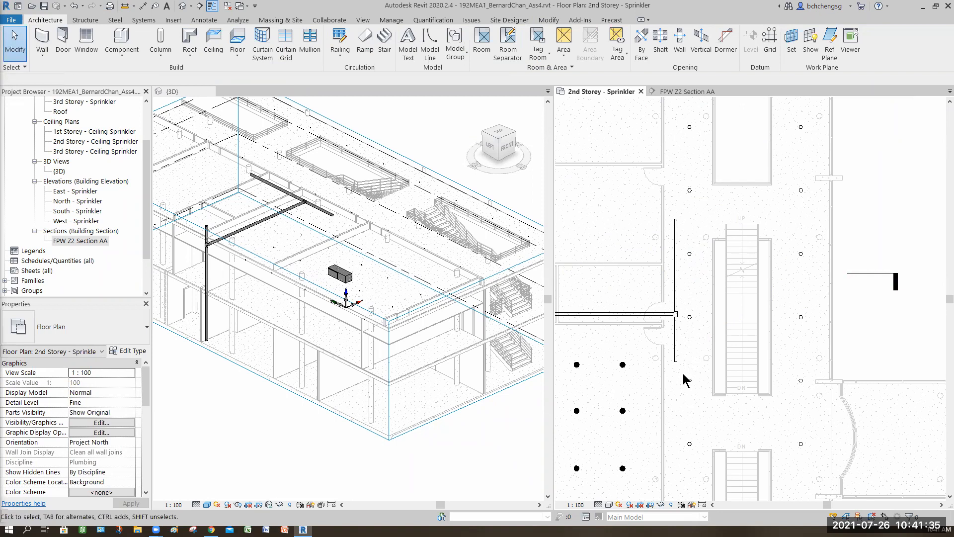
# - Set the diameter of the two aligned corridor pipes and the tee between them to 90 mm
pyautogui.click(681, 372)
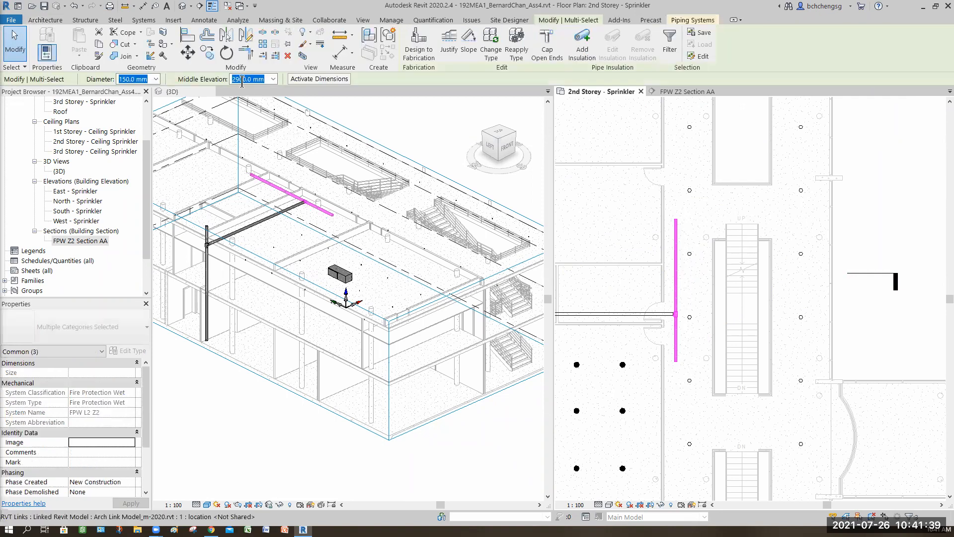
pyautogui.click(157, 79)
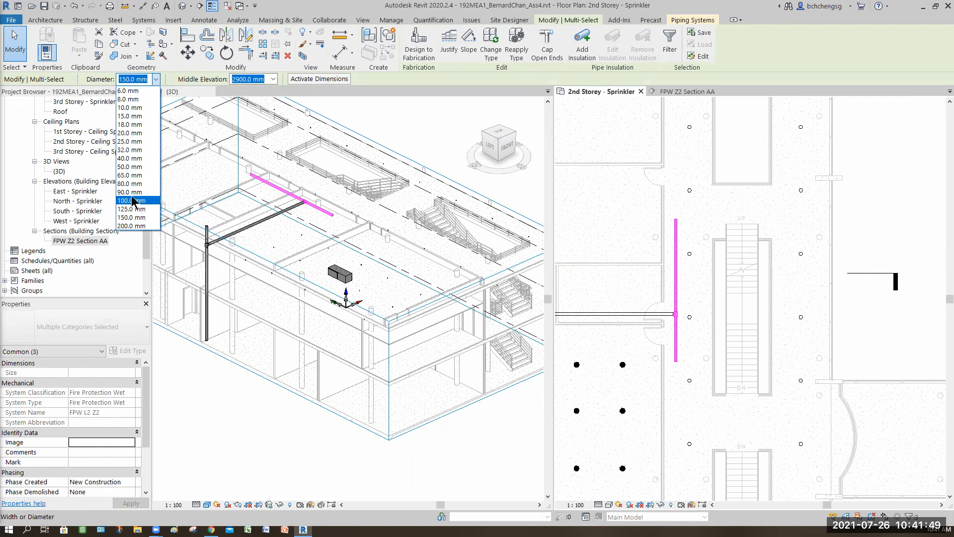
pyautogui.press('Up')
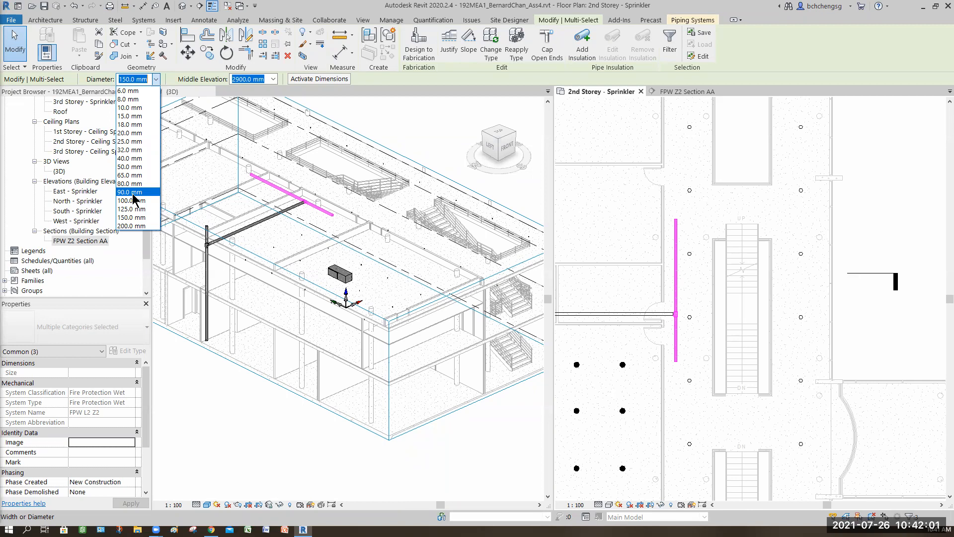
pyautogui.click(133, 194)
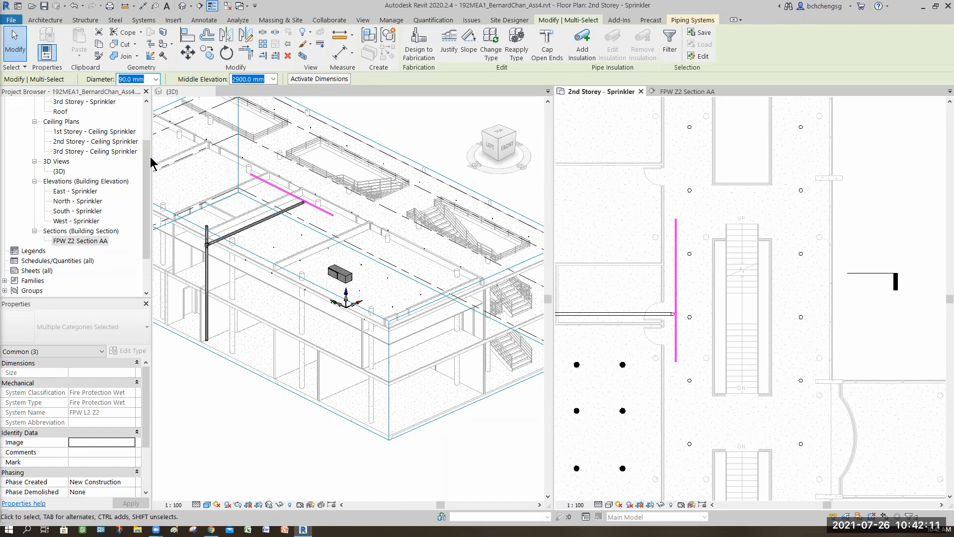
# - Set the diameter of the two aligned corridor pipes and the tee between them to 100 mm
pyautogui.click(155, 79)
pyautogui.press('Down')
pyautogui.press('Down')
pyautogui.press('Down')
pyautogui.press('Down')
pyautogui.press('Down')
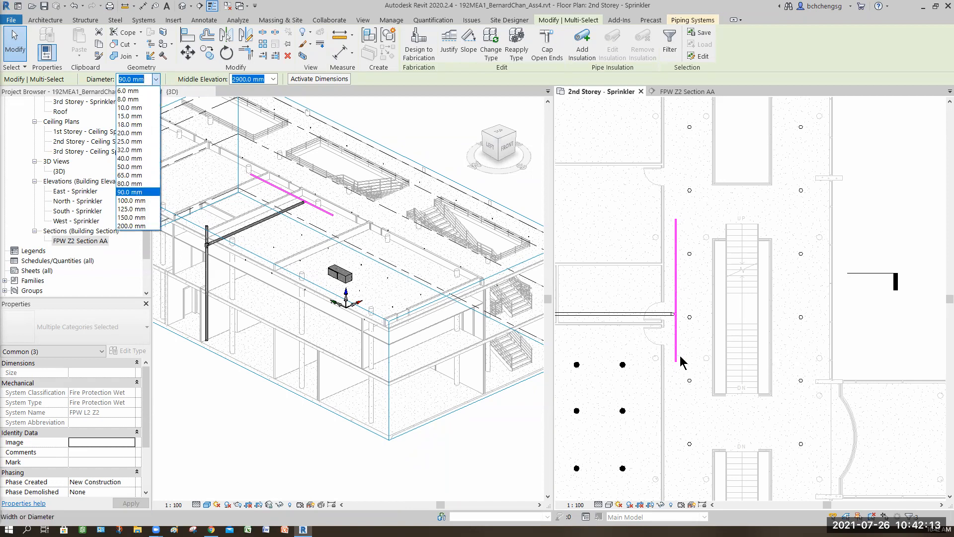
pyautogui.press('Return')
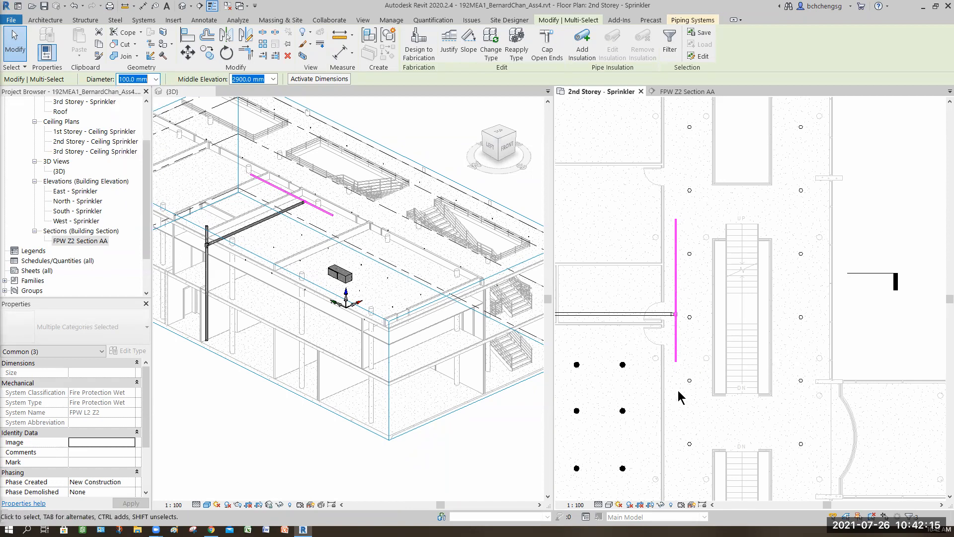
pyautogui.click(706, 362)
# - Stretch the free end of the corridor pipe running alongside the sprinkler room to make it 8700 mm long
pyautogui.scroll(-1, 704, 360)
pyautogui.moveTo(704, 359); pyautogui.dragTo(729, 183, button='middle')
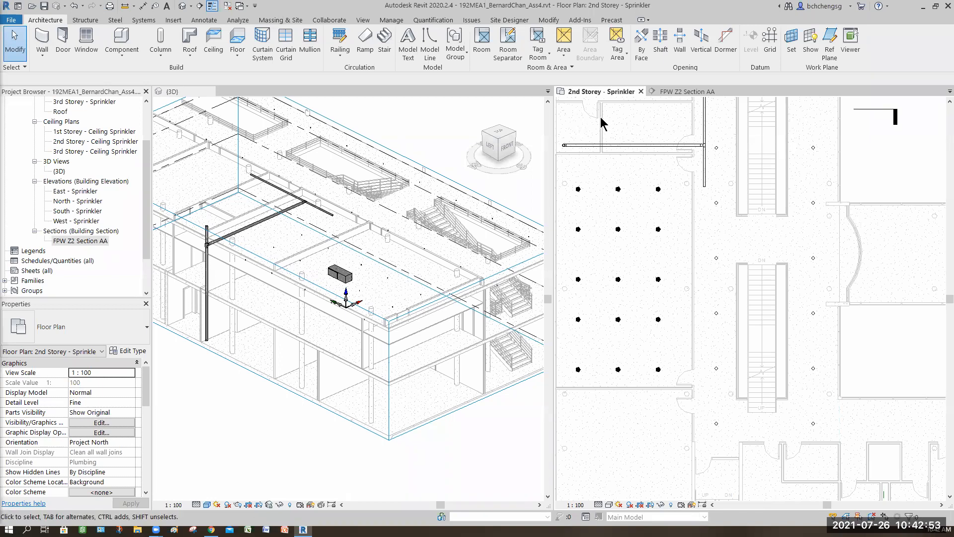
pyautogui.click(705, 202)
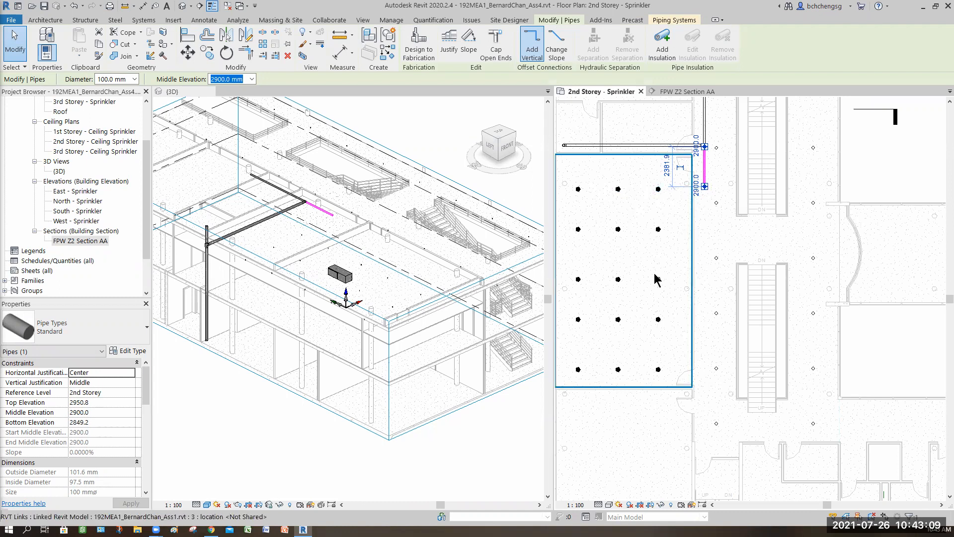
pyautogui.moveTo(715, 230); pyautogui.dragTo(711, 408, button='middle')
pyautogui.scroll(-2, 646, 249)
pyautogui.moveTo(658, 276); pyautogui.dragTo(660, 225, button='middle')
pyautogui.moveTo(664, 269); pyautogui.dragTo(673, 157, button='middle')
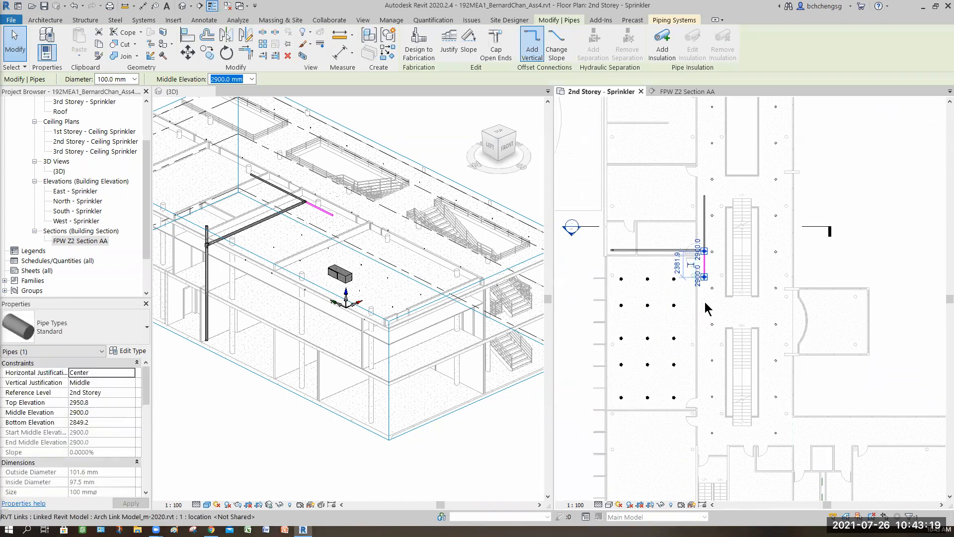
pyautogui.click(708, 307)
pyautogui.scroll(3, 708, 306)
pyautogui.scroll(1, 710, 218)
pyautogui.moveTo(712, 227); pyautogui.dragTo(715, 174, button='middle')
pyautogui.click(706, 211)
pyautogui.moveTo(705, 211); pyautogui.dragTo(706, 306)
pyautogui.moveTo(708, 343); pyautogui.dragTo(724, 403)
pyautogui.moveTo(724, 404); pyautogui.dragTo(644, 280, button='middle')
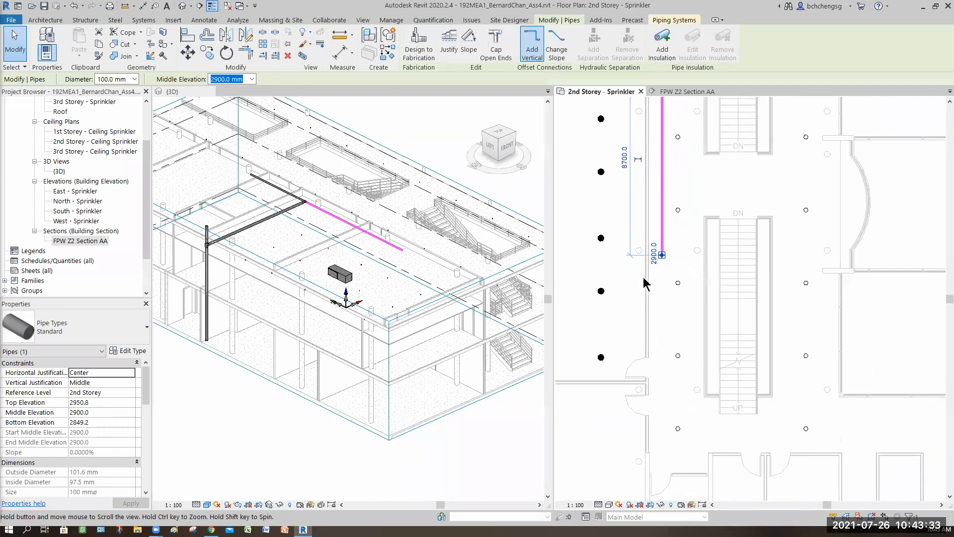
pyautogui.scroll(-3, 671, 294)
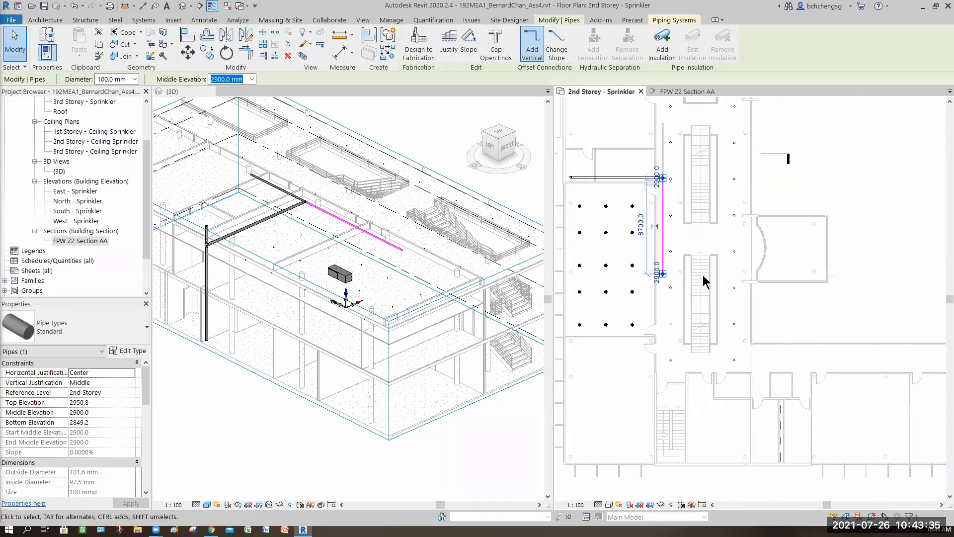
pyautogui.scroll(3, 671, 313)
pyautogui.moveTo(673, 315); pyautogui.dragTo(679, 294, button='middle')
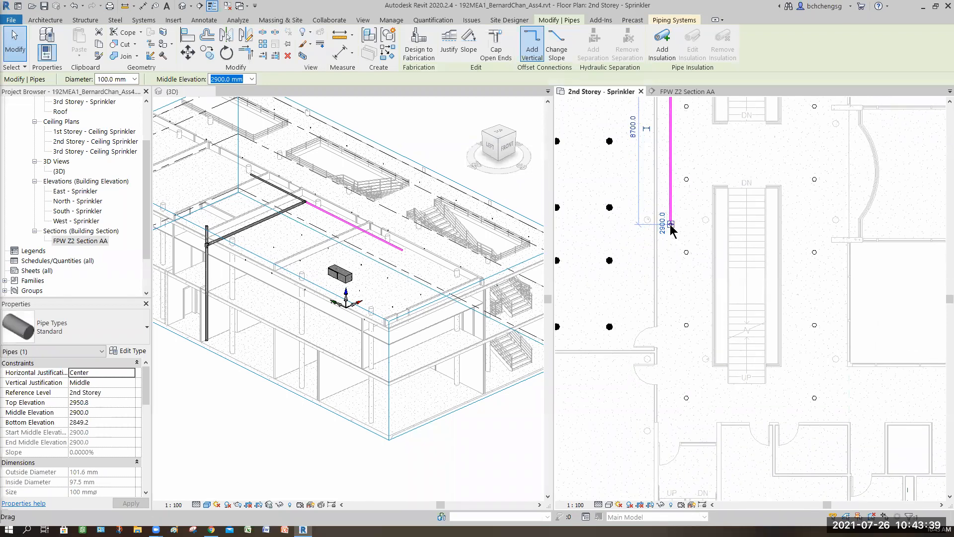
pyautogui.rightClick(670, 224)
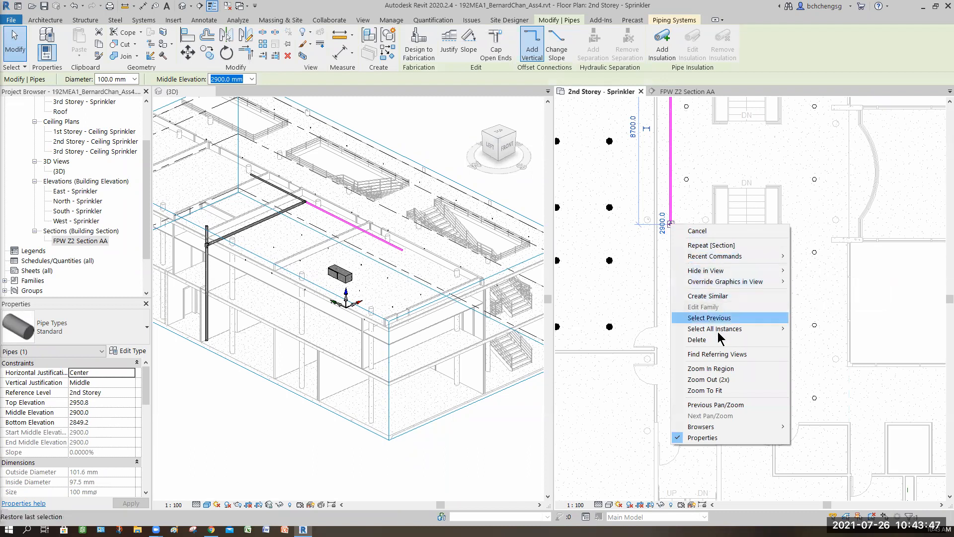
pyautogui.click(668, 235)
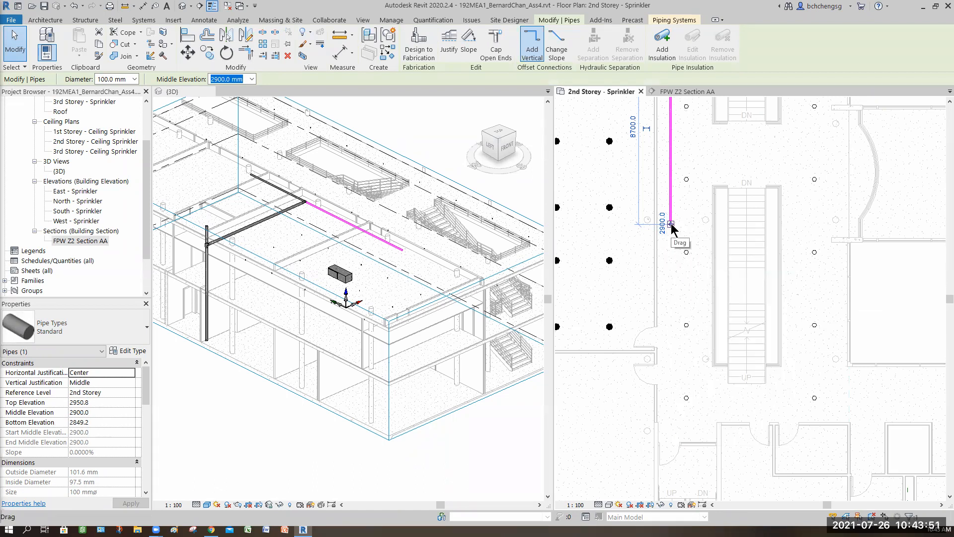
pyautogui.rightClick(670, 225)
pyautogui.press('Escape')
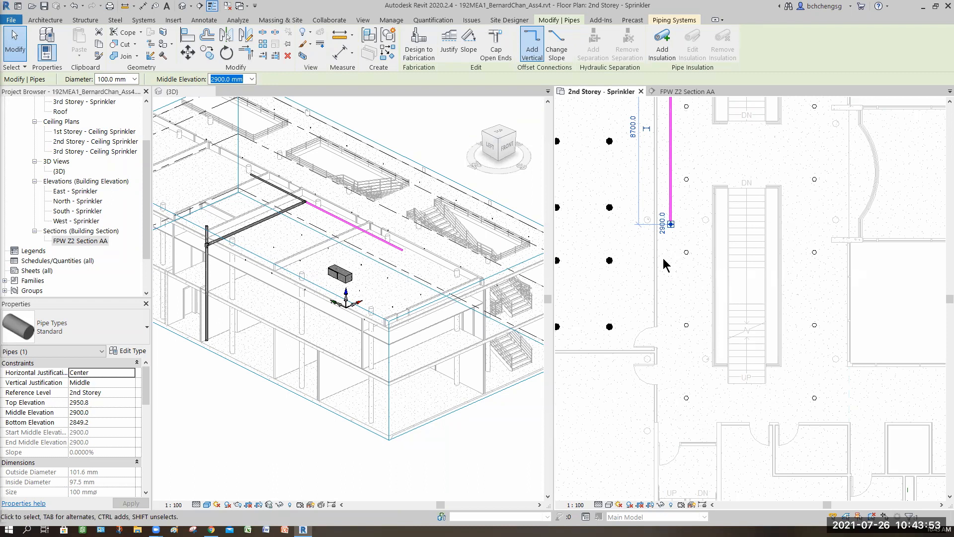
pyautogui.press('Escape')
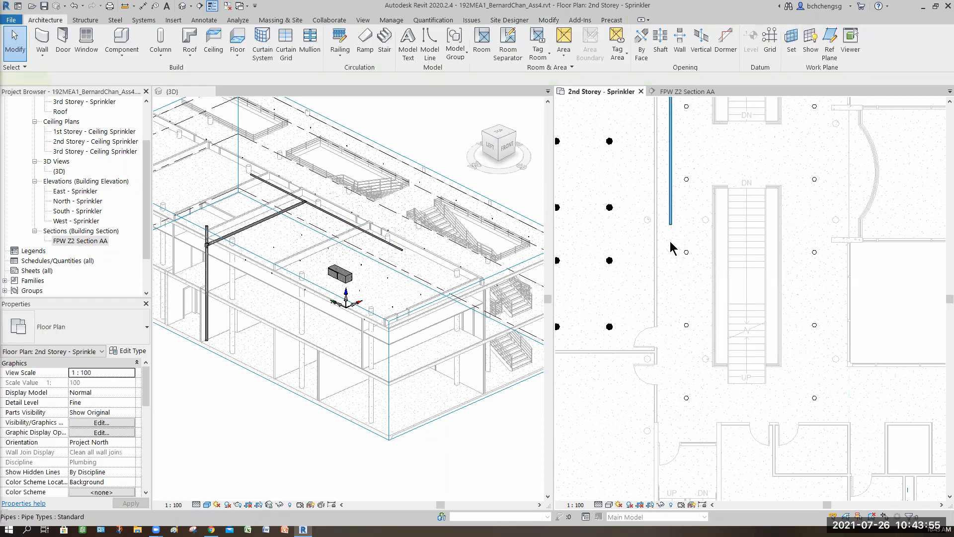
# - Draw a 65 mm diameter pipe from the 8700 mm pipe's free end, continuing straight about 7852 mm to align with the last corridor sprinkler
pyautogui.click(671, 222)
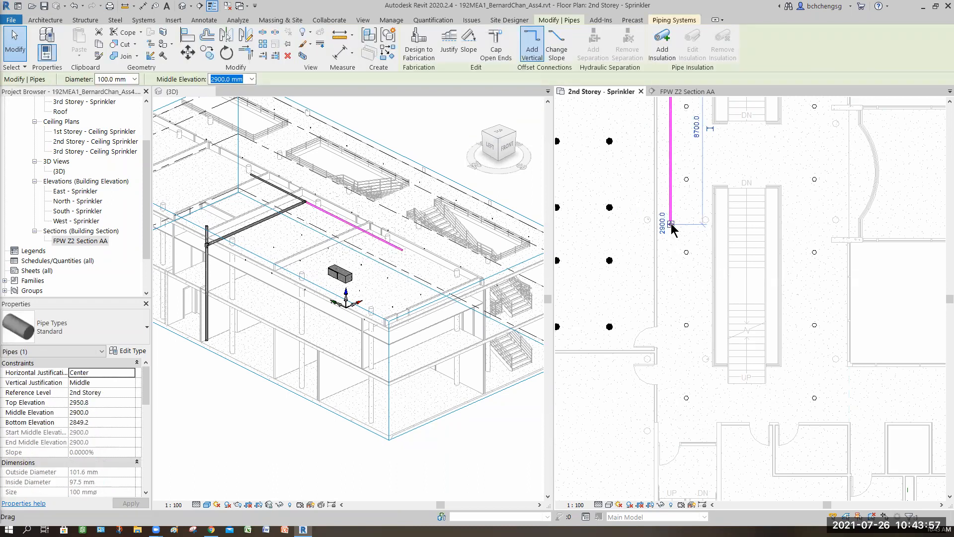
pyautogui.rightClick(672, 225)
pyautogui.click(709, 270)
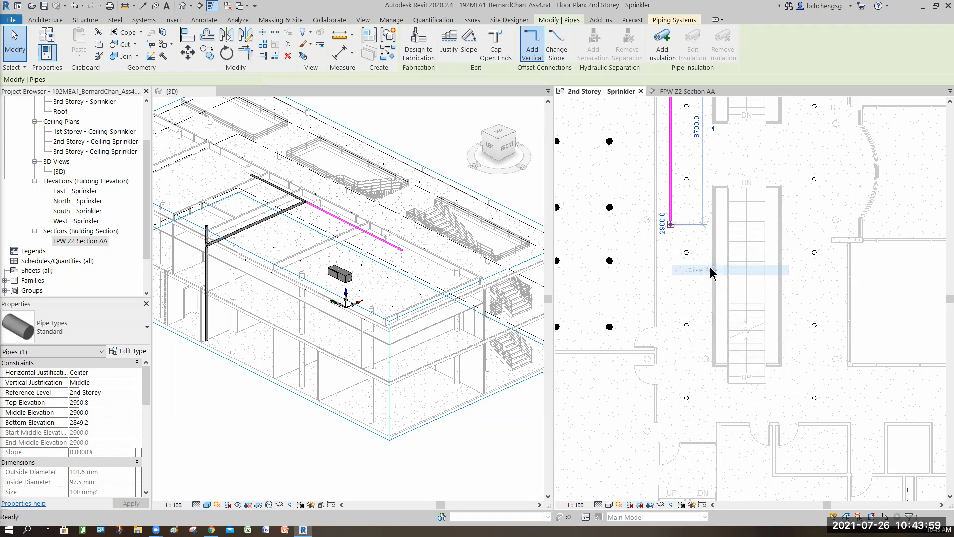
pyautogui.click(151, 79)
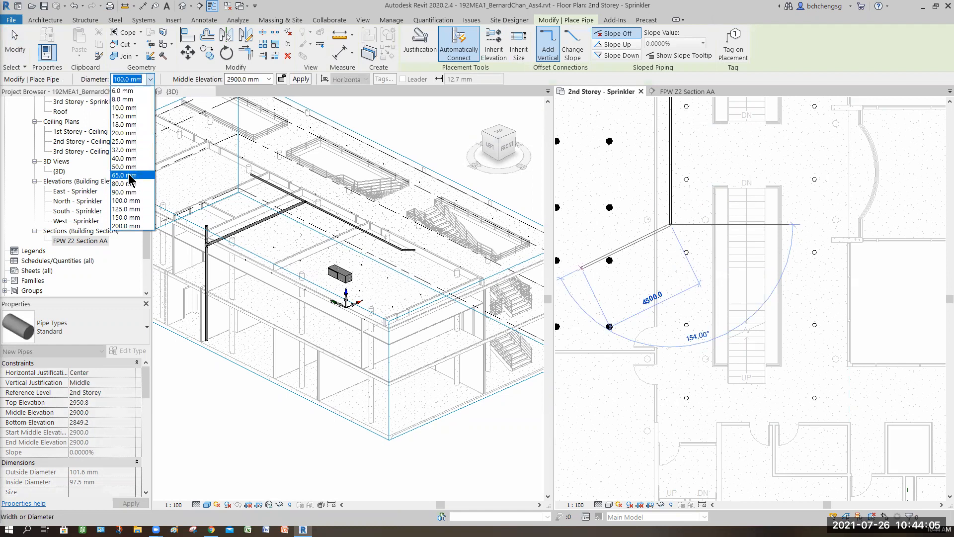
pyautogui.click(124, 175)
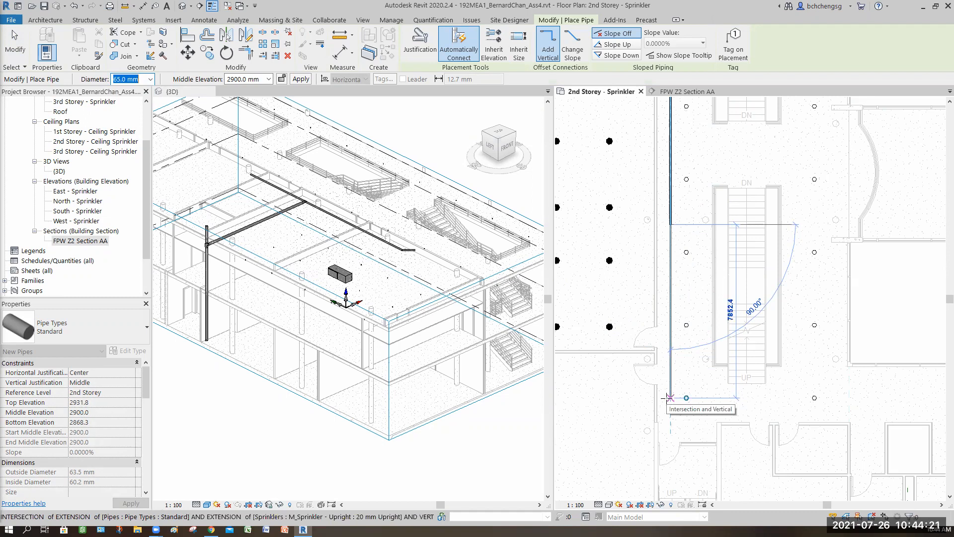
pyautogui.click(673, 427)
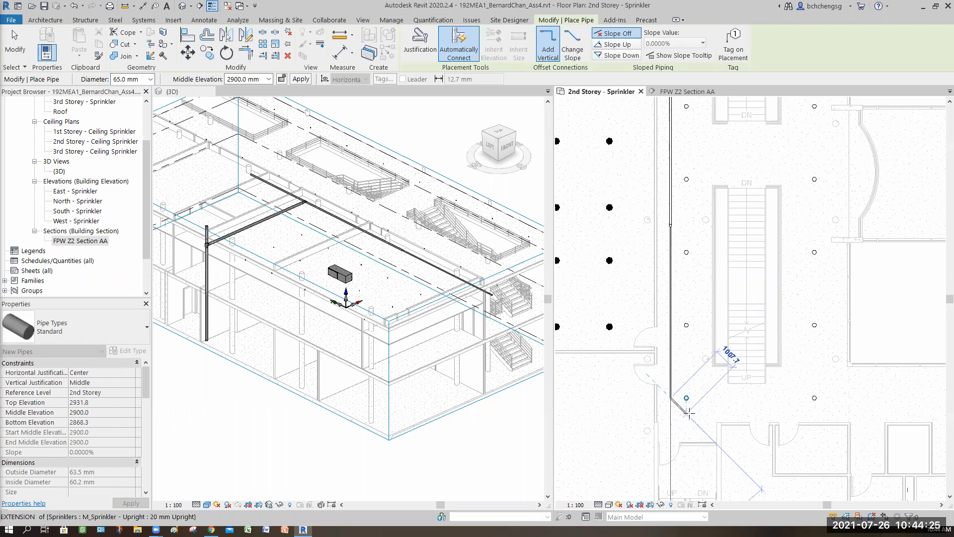
# - Draw a 32 mm diameter branch about 6513 mm long at 2900 mm elevation from the main's end across the corridor to the far sprinkler
pyautogui.scroll(3, 690, 412)
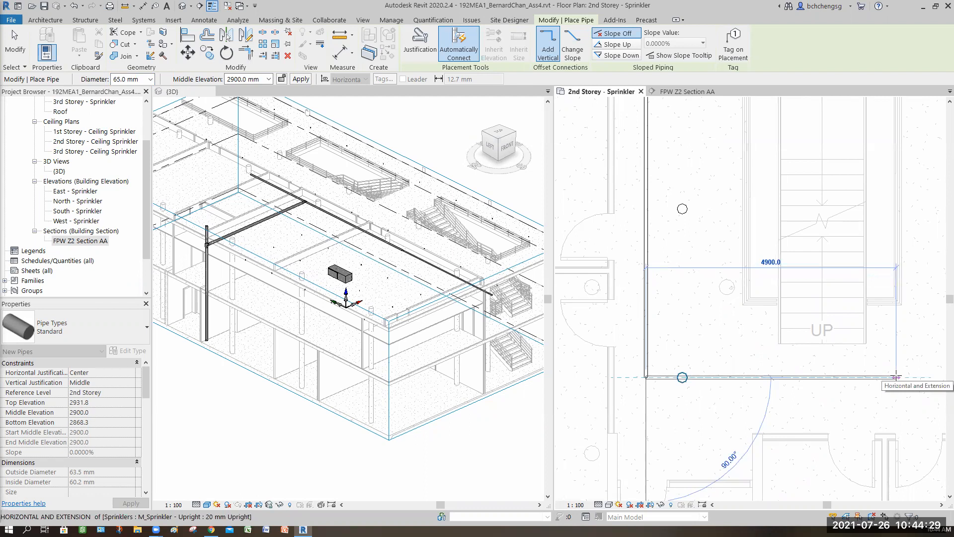
pyautogui.click(150, 79)
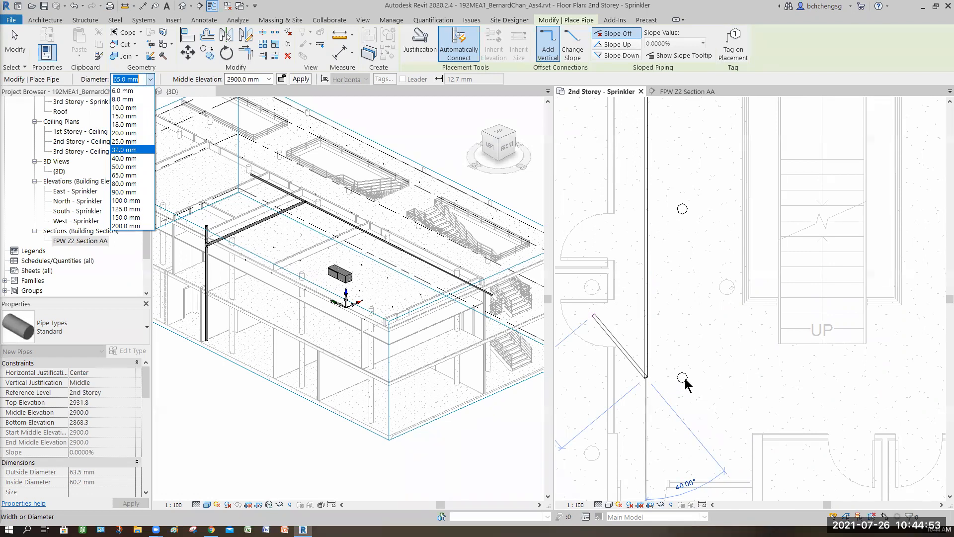
pyautogui.click(128, 150)
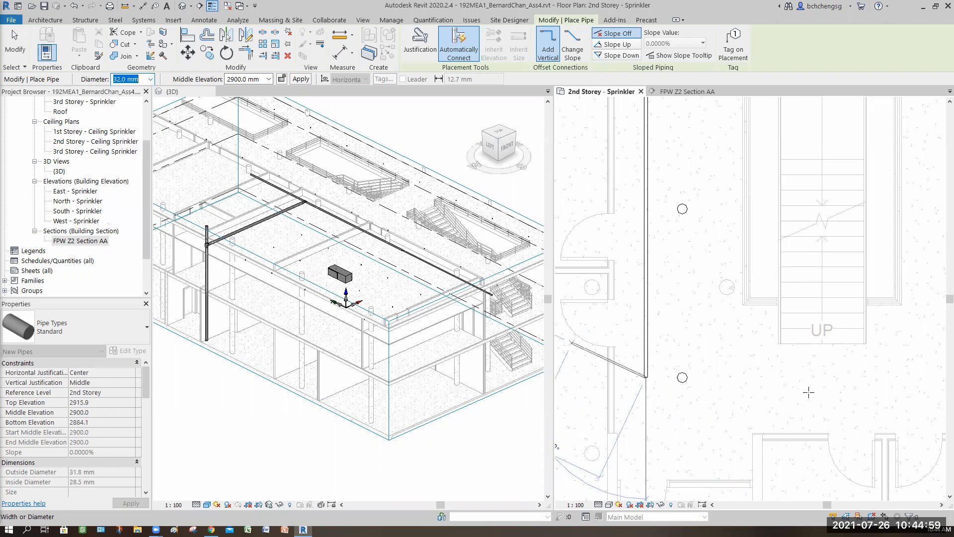
pyautogui.moveTo(760, 386); pyautogui.dragTo(636, 386, button='middle')
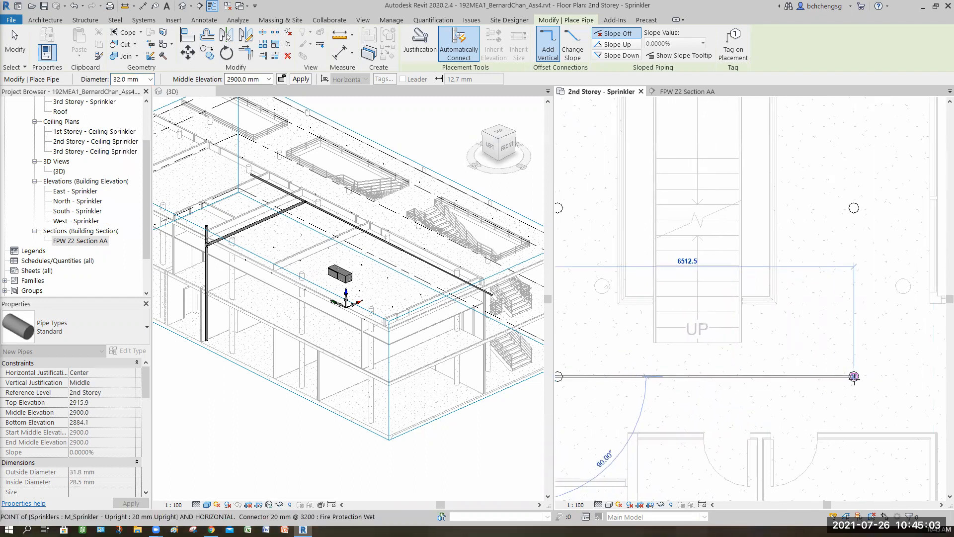
pyautogui.click(854, 377)
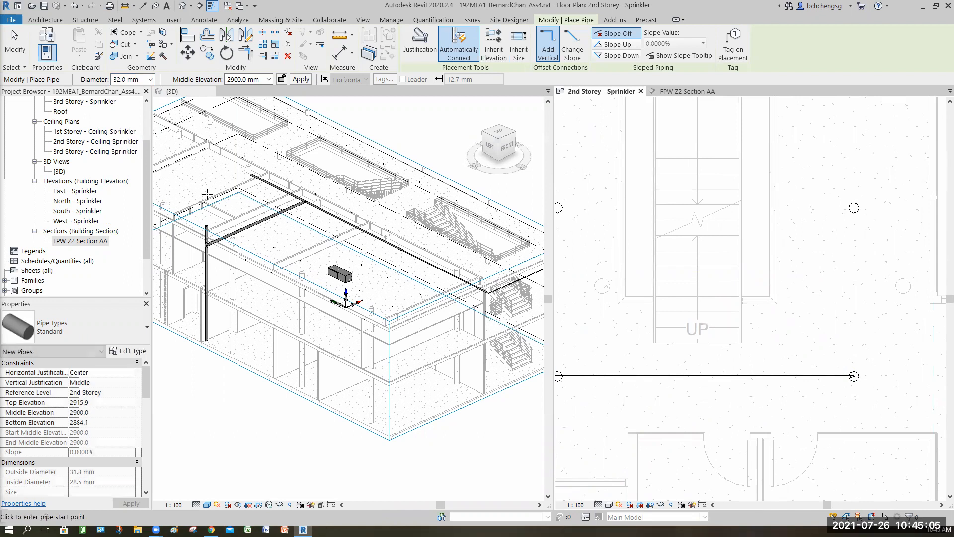
pyautogui.press('Escape')
pyautogui.press('Escape')
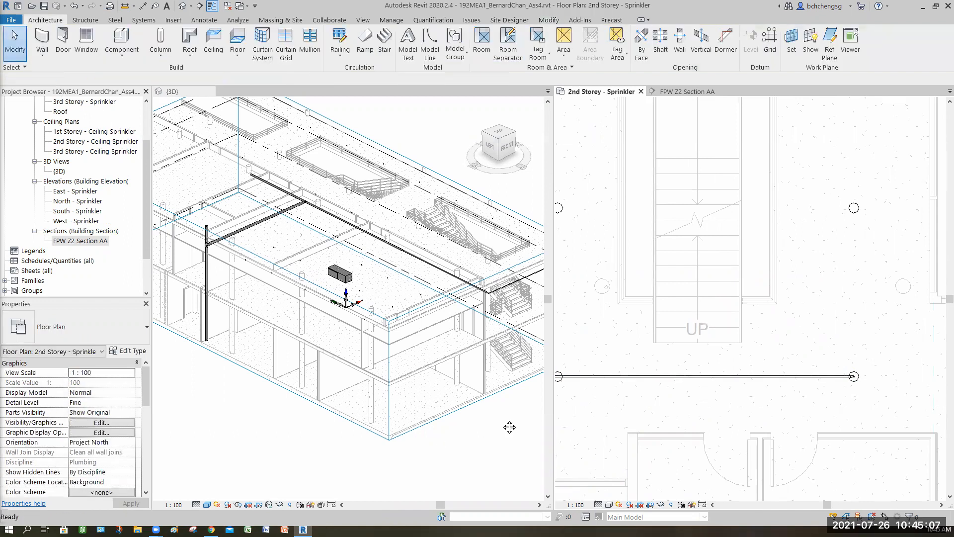
# - In the 3D view, set the diameter of the vertical sprinkler connection and its elbow at the branch's far end to 32 mm
pyautogui.moveTo(509, 427); pyautogui.dragTo(396, 432, button='middle')
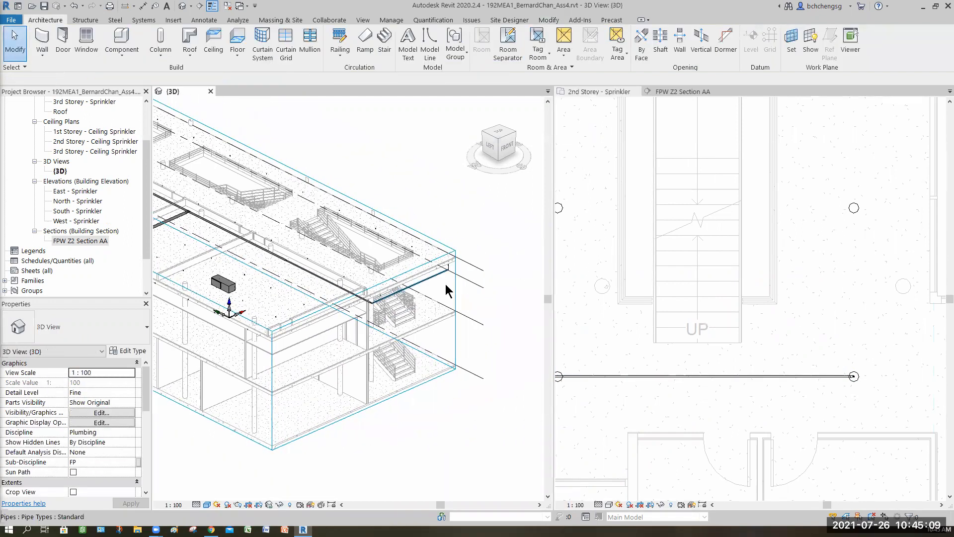
pyautogui.scroll(4, 445, 284)
pyautogui.scroll(5, 430, 275)
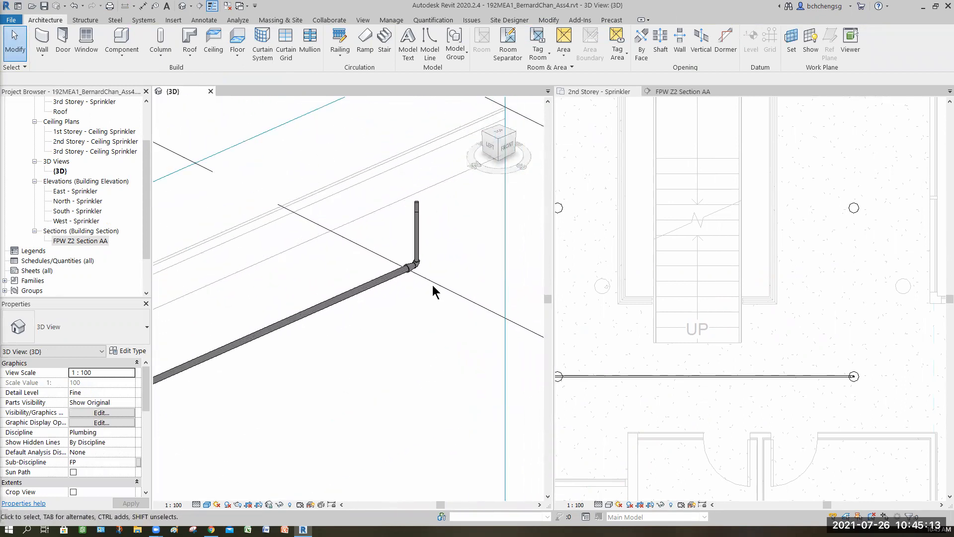
pyautogui.scroll(2, 433, 288)
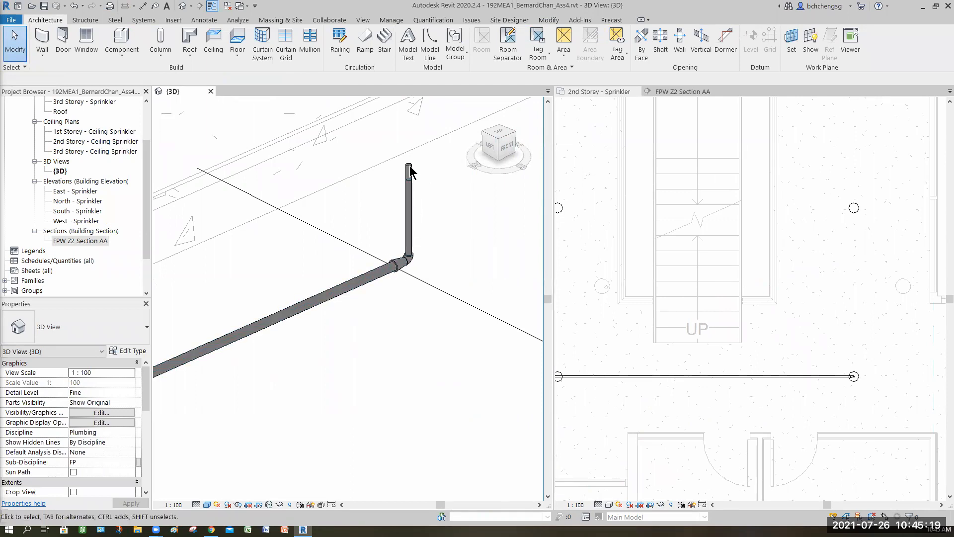
pyautogui.click(411, 219)
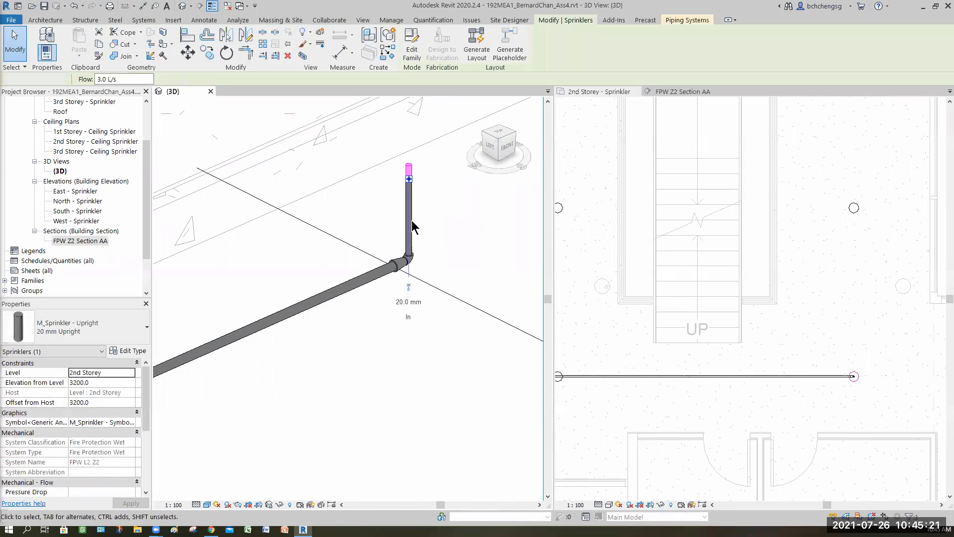
pyautogui.click(438, 240)
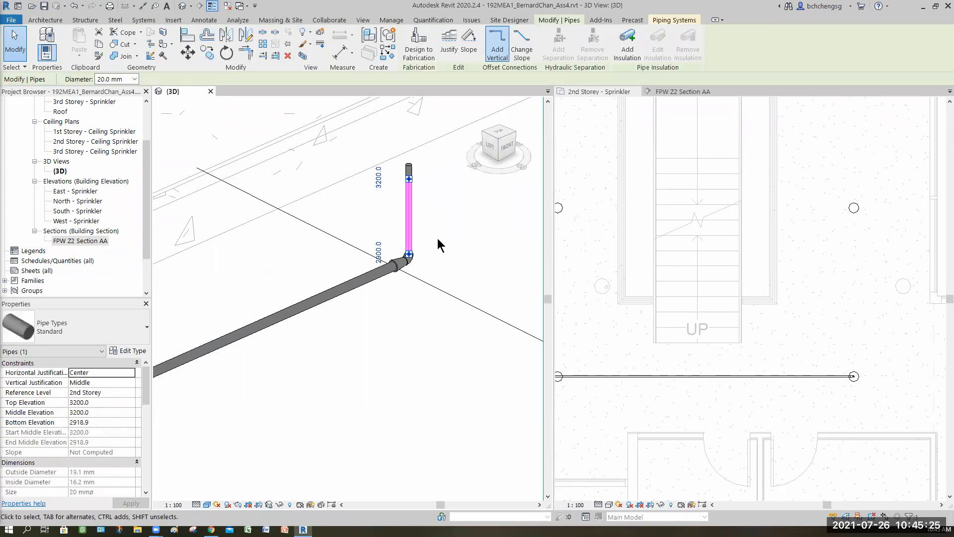
pyautogui.click(366, 321)
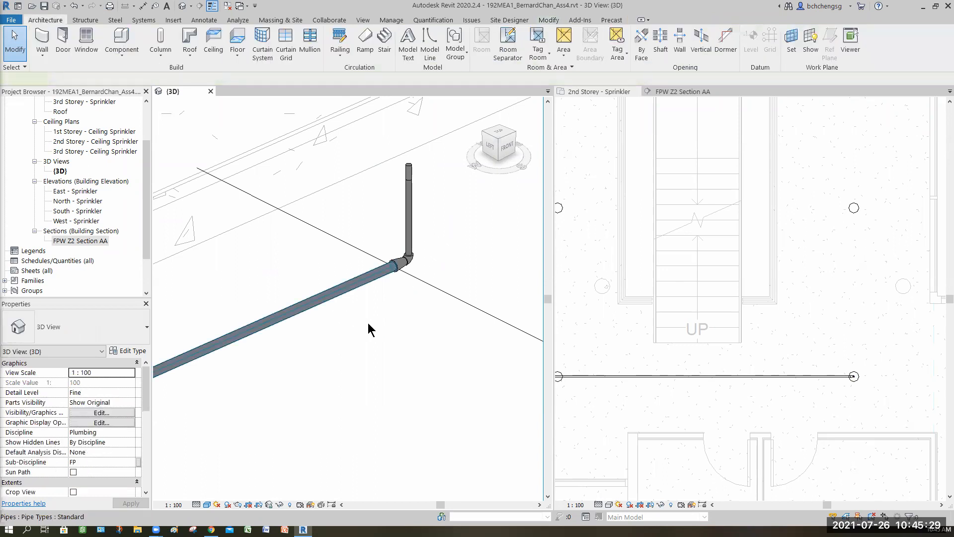
pyautogui.click(368, 323)
pyautogui.moveTo(366, 315); pyautogui.dragTo(457, 172)
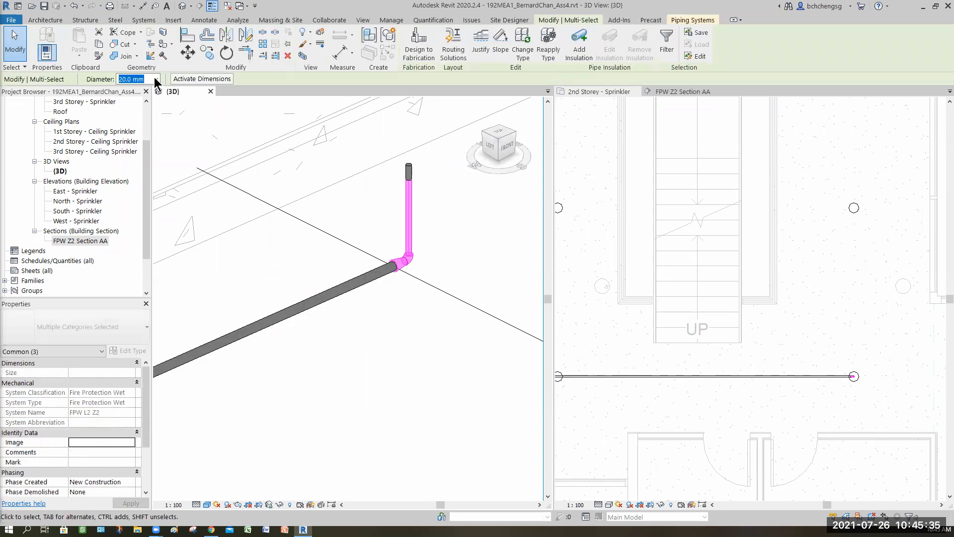
pyautogui.click(155, 79)
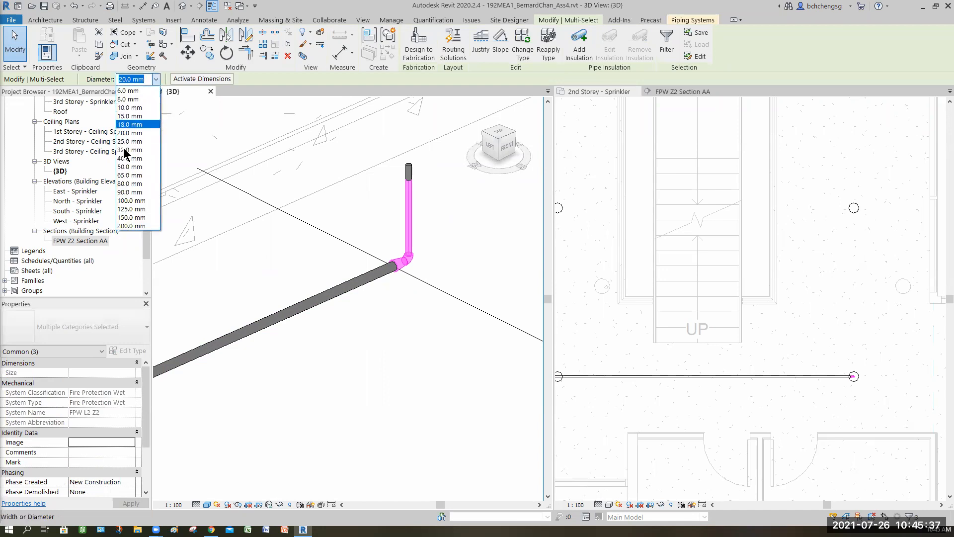
pyautogui.press('Down')
pyautogui.press('Return')
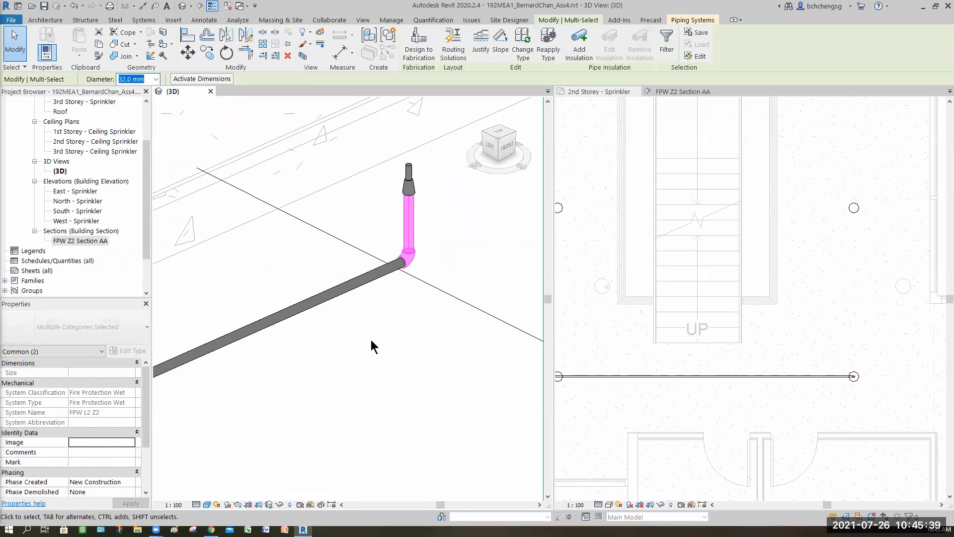
pyautogui.press('Escape')
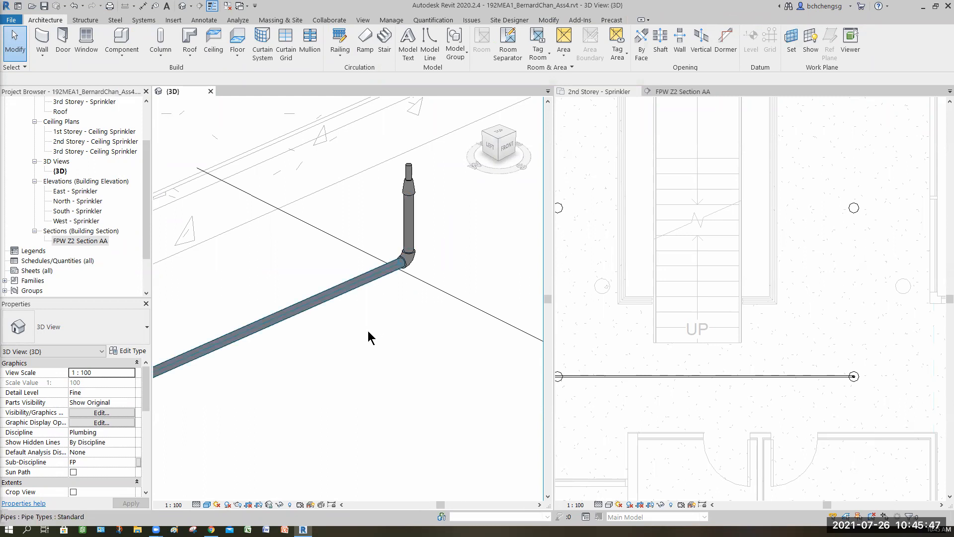
# - In the 3D view, set the diameter of the elbow and reducer joining the corridor main to the cross-corridor branch to 65 mm
pyautogui.scroll(-6, 368, 330)
pyautogui.moveTo(238, 460); pyautogui.dragTo(386, 372, button='middle')
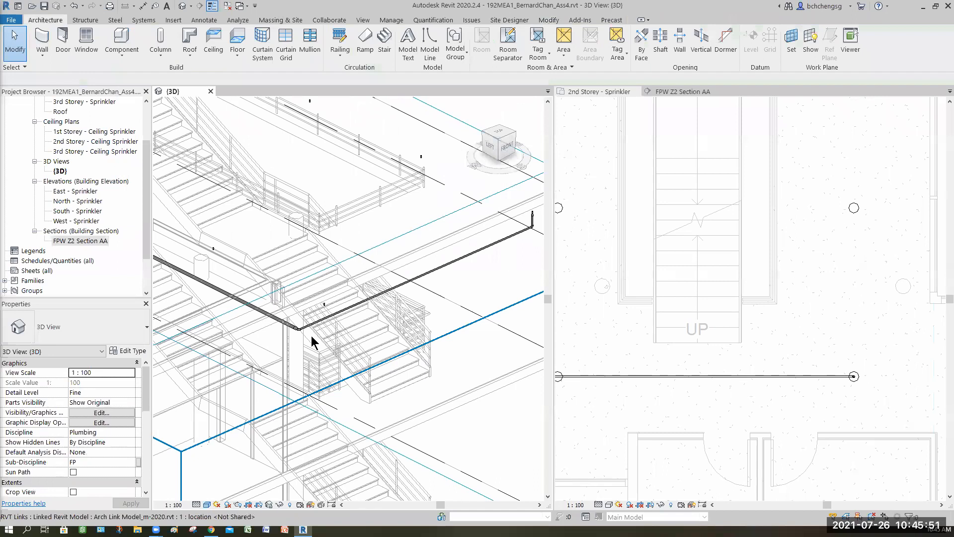
pyautogui.scroll(5, 307, 340)
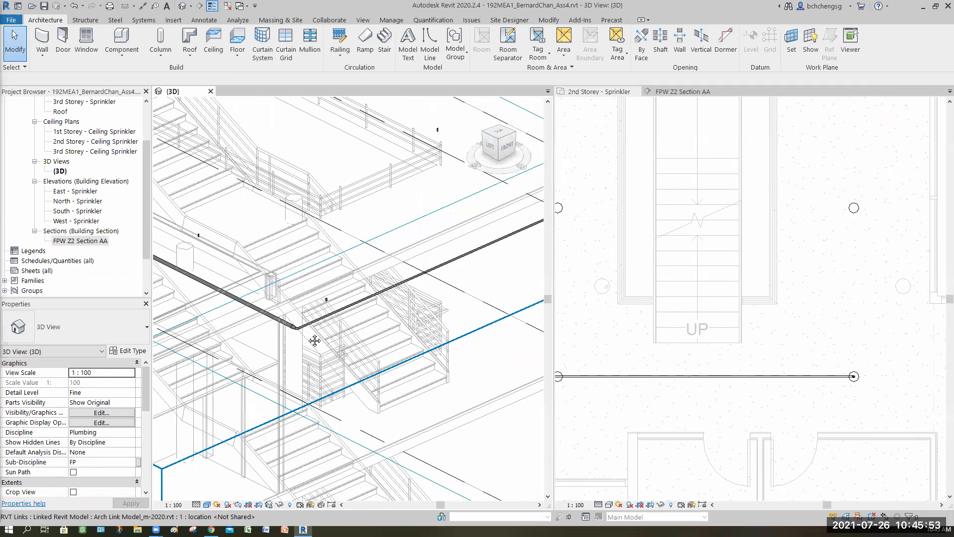
pyautogui.scroll(5, 245, 312)
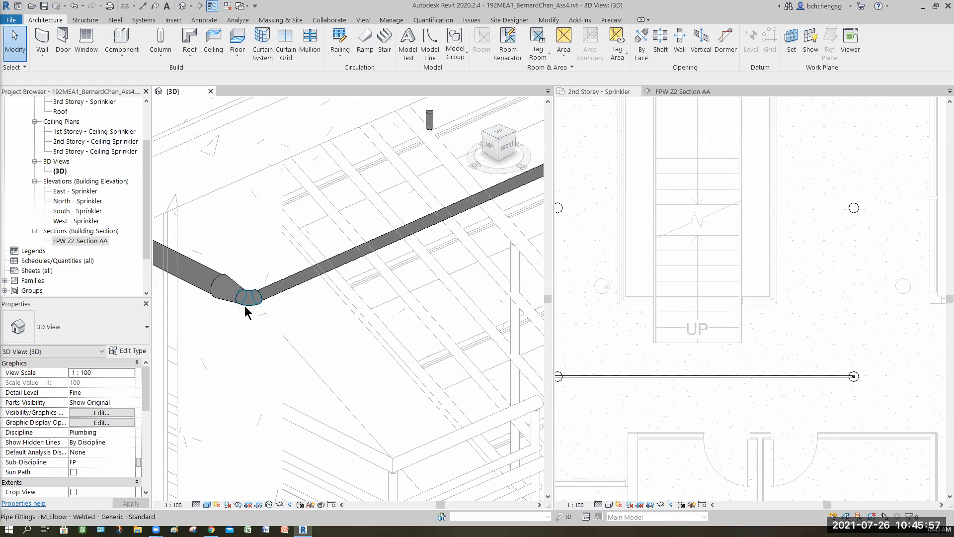
pyautogui.moveTo(192, 333); pyautogui.dragTo(292, 254)
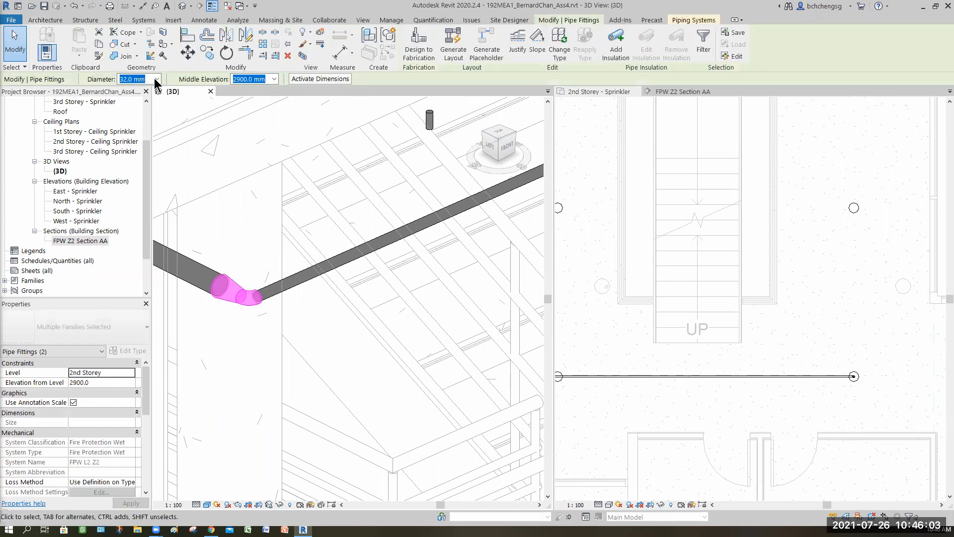
pyautogui.click(157, 79)
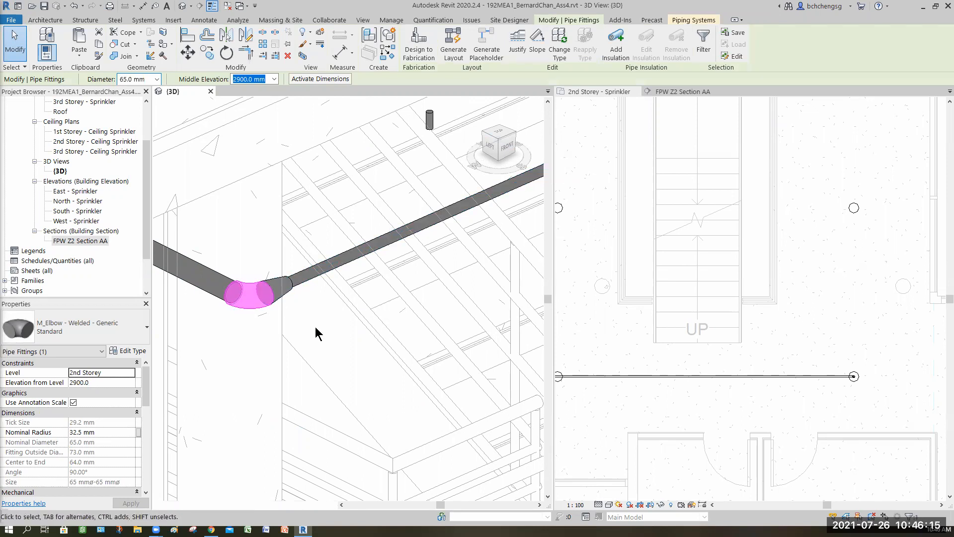
pyautogui.press('Escape')
# - Connect the upright sprinkler nearest the main's corner into the cross-corridor branch pipe below it
pyautogui.moveTo(383, 312); pyautogui.dragTo(500, 293, button='middle')
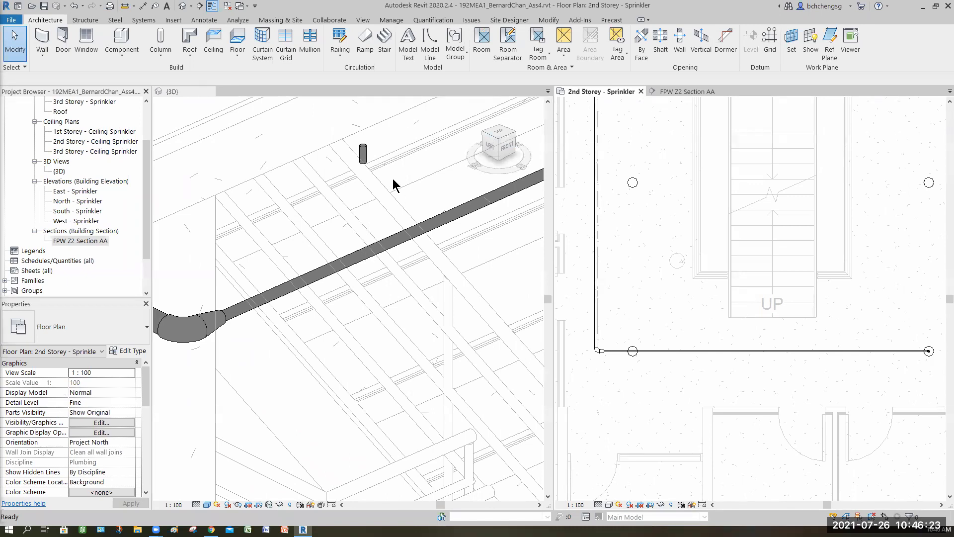
pyautogui.click(364, 156)
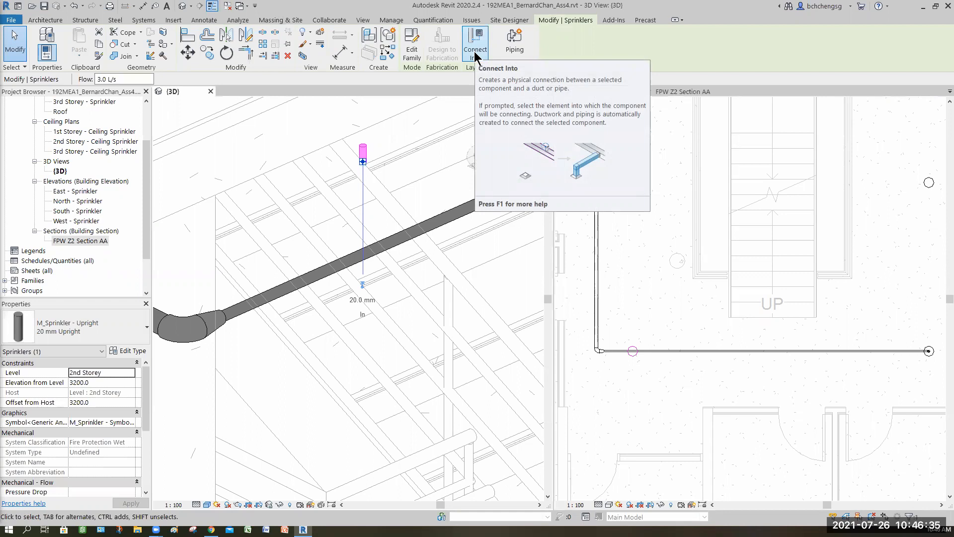
pyautogui.click(475, 54)
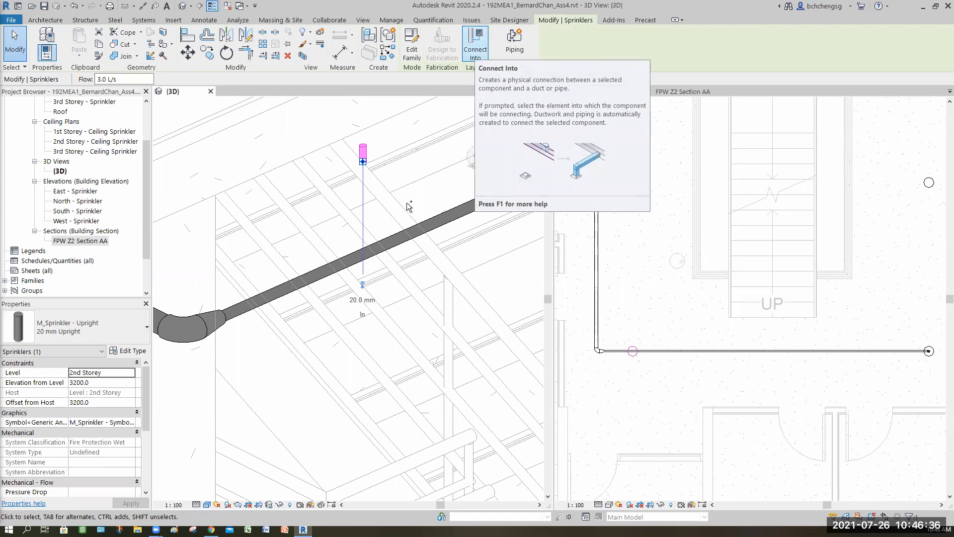
pyautogui.click(362, 258)
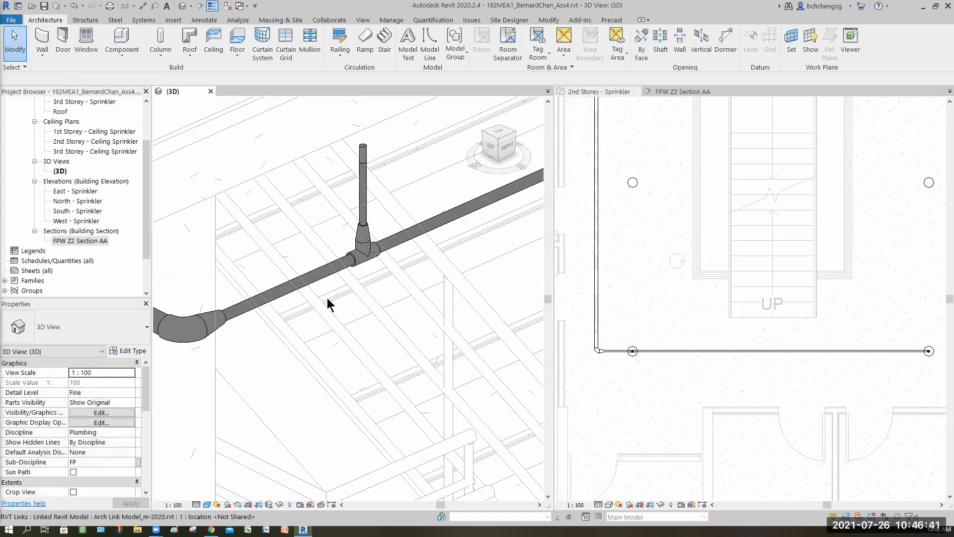
pyautogui.click(399, 219)
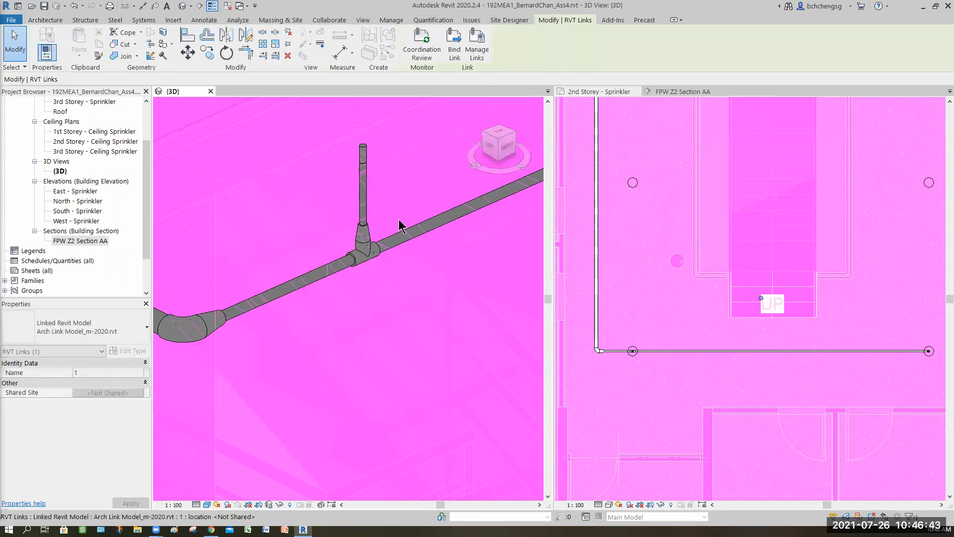
pyautogui.press('Escape')
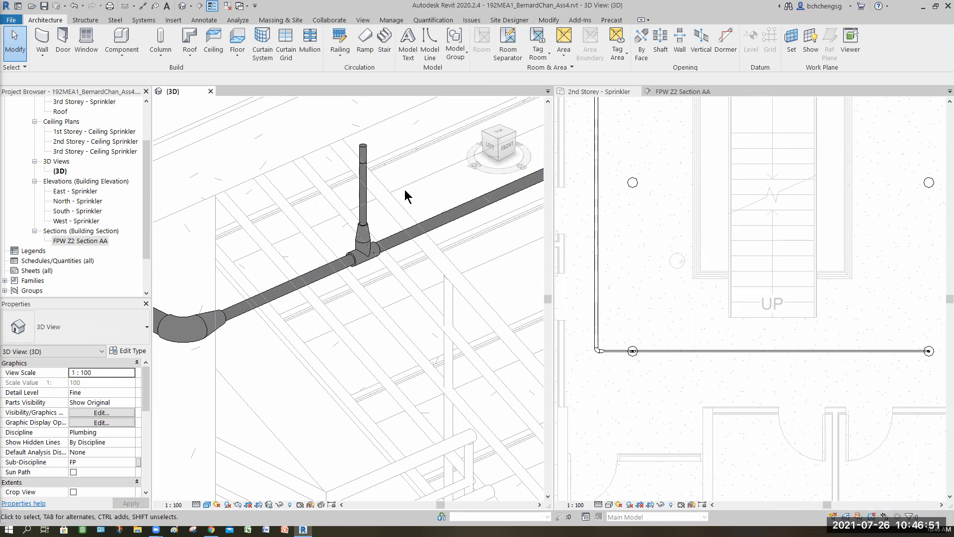
# - Set the diameter of that sprinkler's vertical pipe and its tee connection on the branch to 32 mm
pyautogui.moveTo(321, 301); pyautogui.dragTo(410, 154)
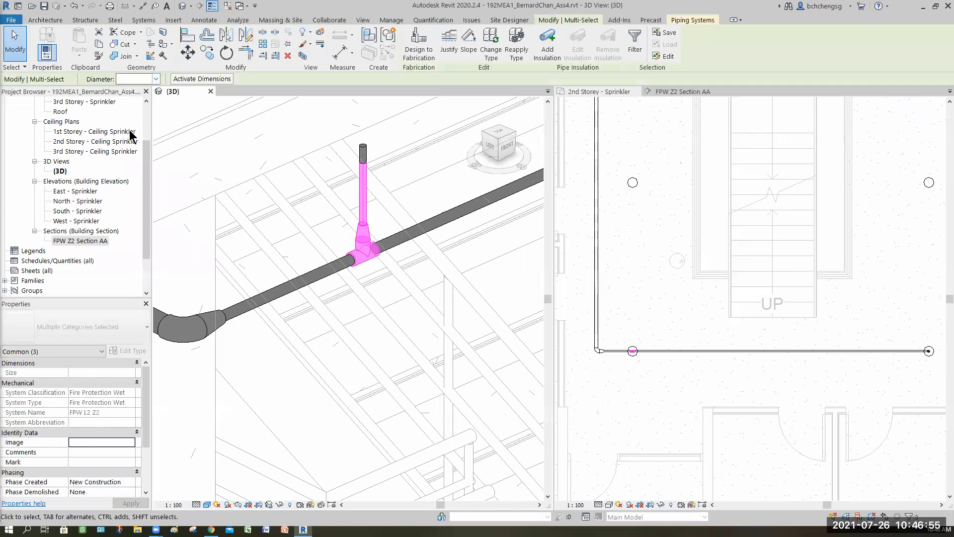
pyautogui.click(155, 79)
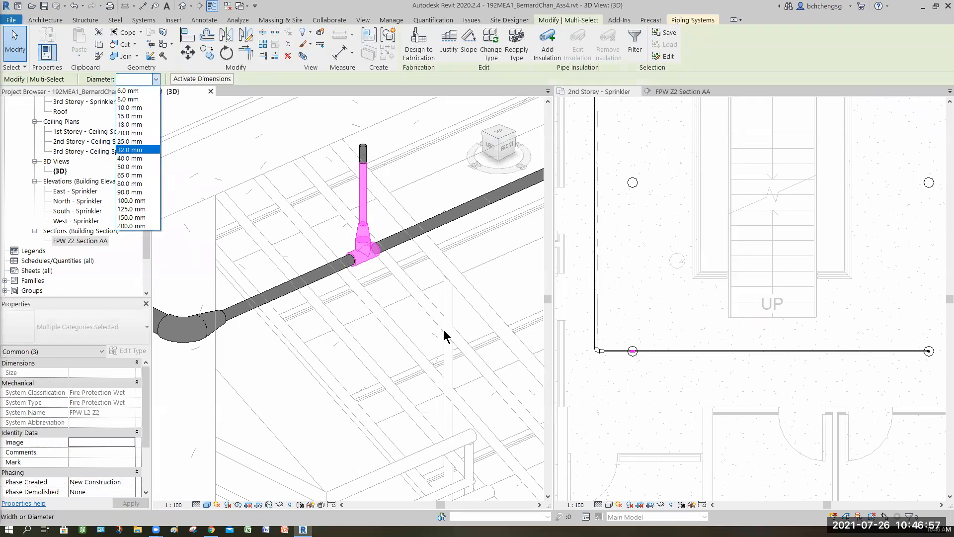
pyautogui.click(418, 305)
# - Examine the cross-corridor branch and follow the corridor main back to the sprinkler room in the 3D view
pyautogui.scroll(-1, 417, 315)
pyautogui.scroll(-3, 419, 315)
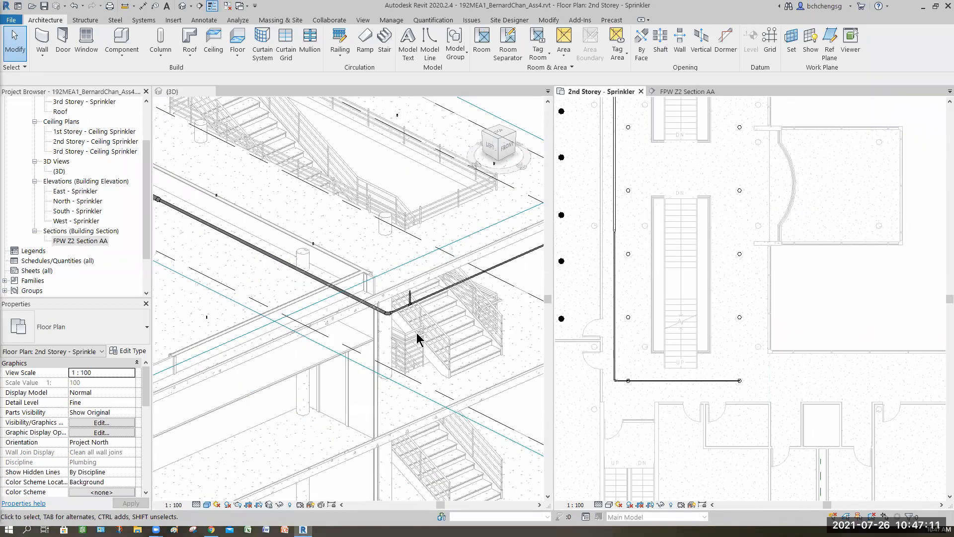
pyautogui.click(398, 327)
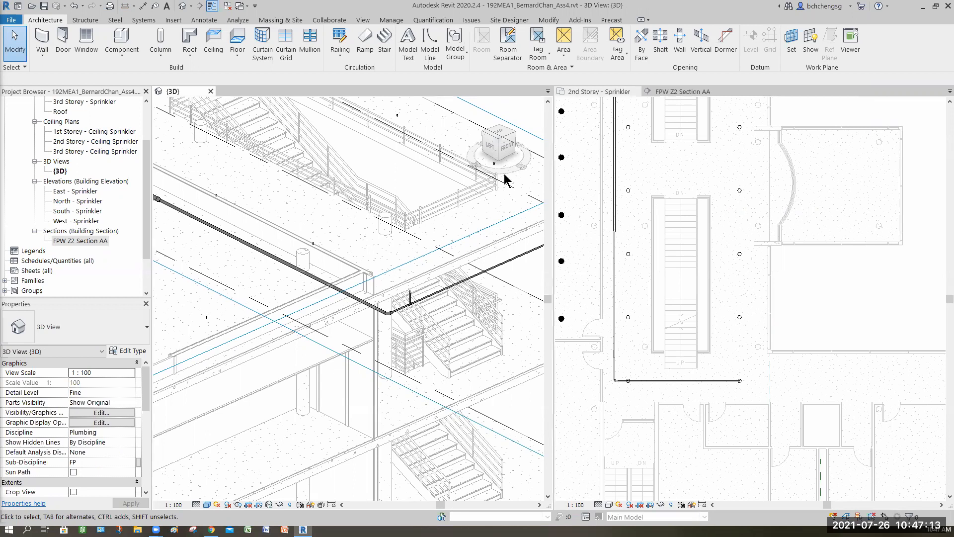
pyautogui.scroll(2, 393, 316)
pyautogui.scroll(1, 443, 208)
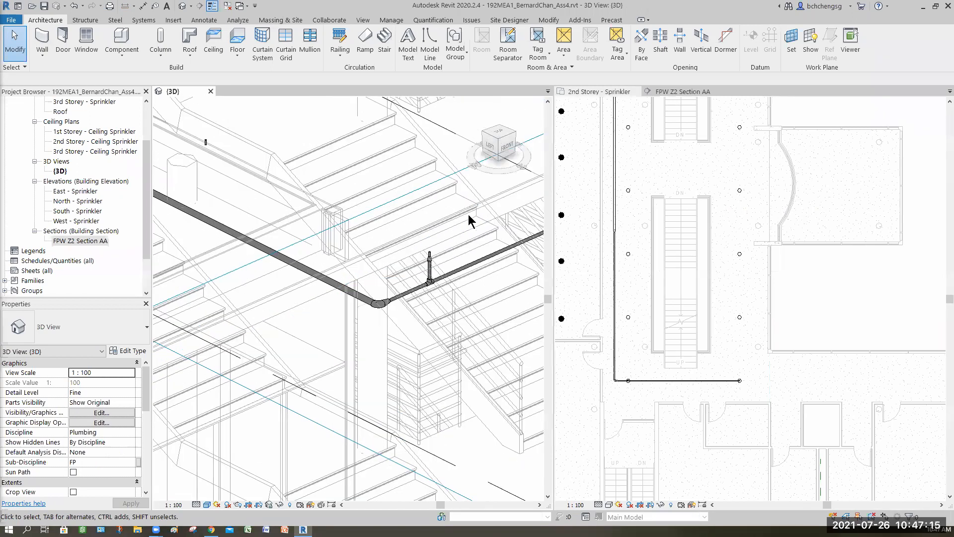
pyautogui.scroll(1, 471, 215)
pyautogui.scroll(1, 472, 261)
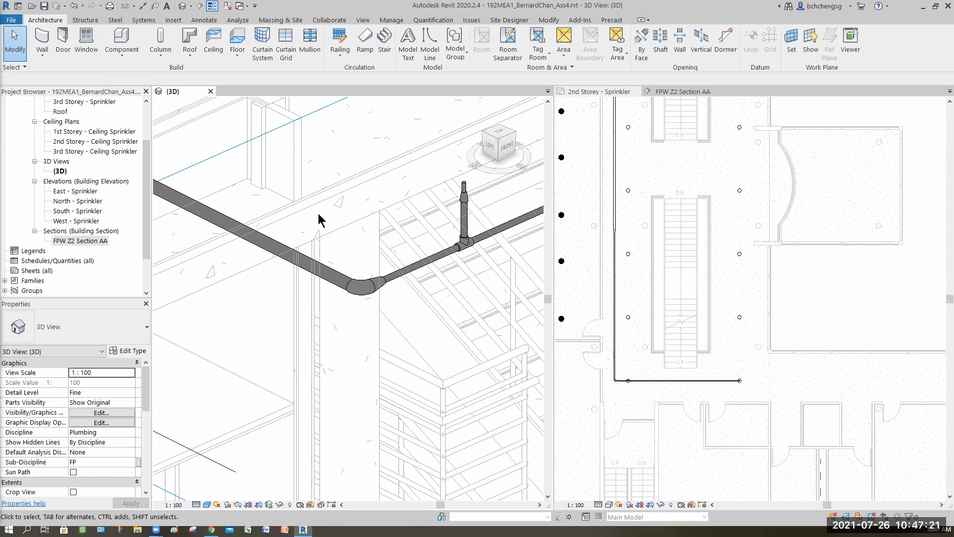
pyautogui.scroll(-4, 347, 284)
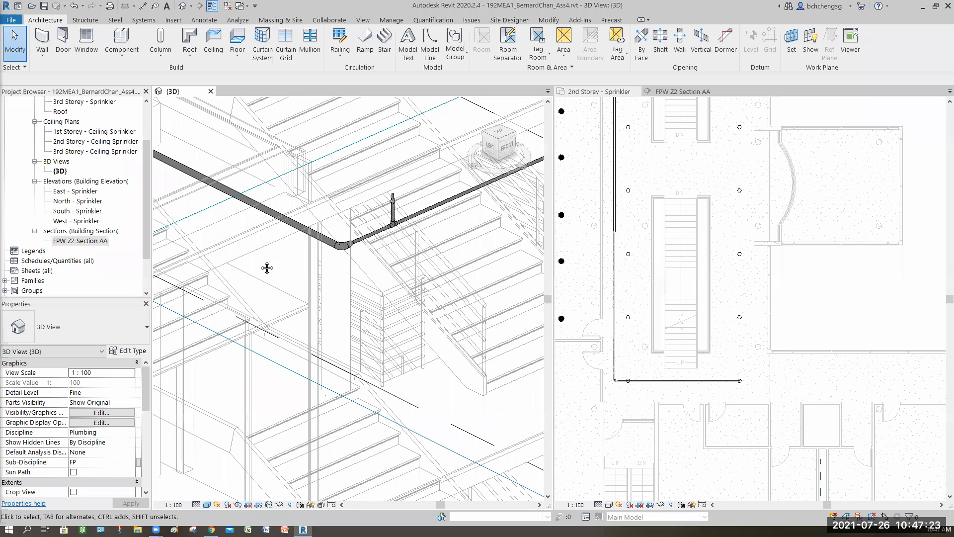
pyautogui.moveTo(258, 176); pyautogui.dragTo(371, 256, button='middle')
pyautogui.scroll(-1, 371, 256)
pyautogui.scroll(-1, 373, 261)
pyautogui.moveTo(166, 233); pyautogui.dragTo(371, 256, button='middle')
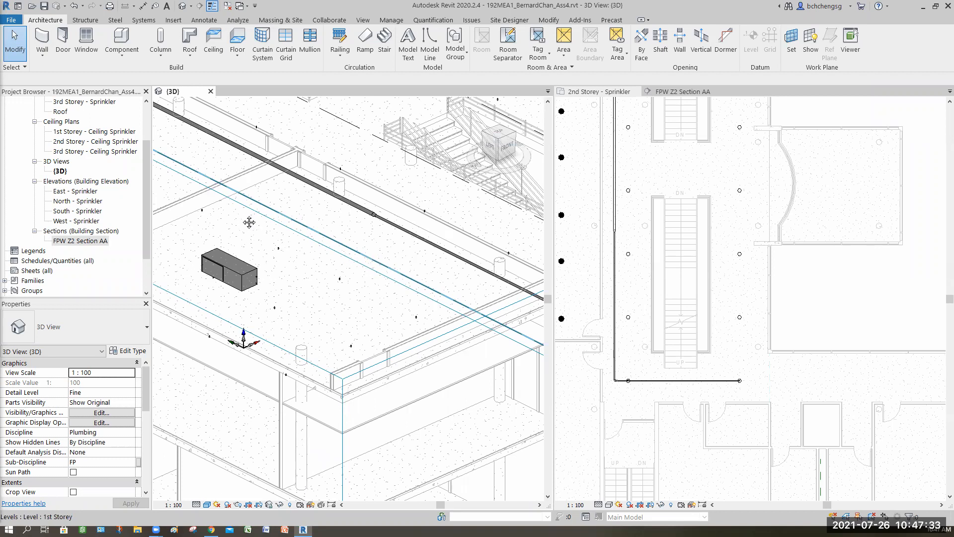
pyautogui.moveTo(259, 217); pyautogui.dragTo(260, 243, button='middle')
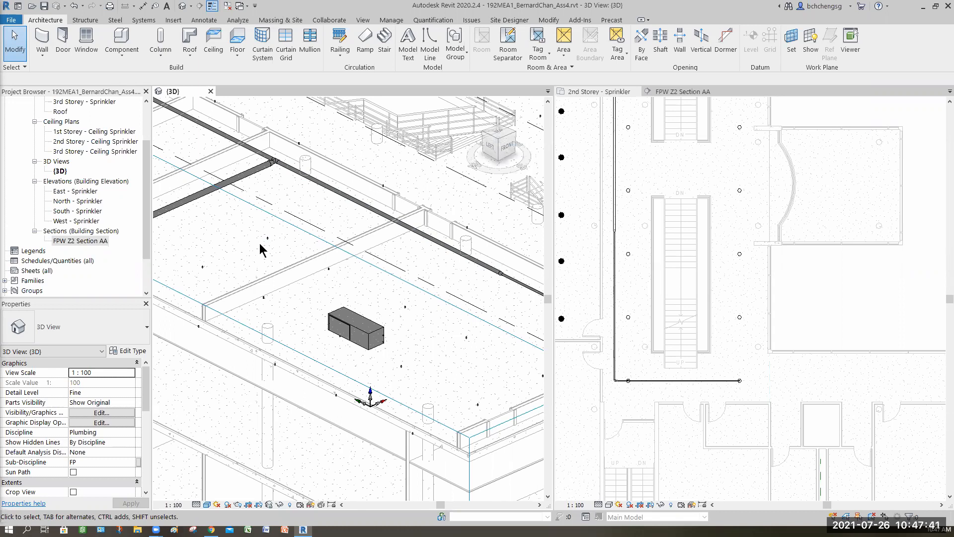
# - In the 2nd storey plan, connect the room's first-row pendent sprinkler farthest from the corridor into the corridor main
pyautogui.click(617, 168)
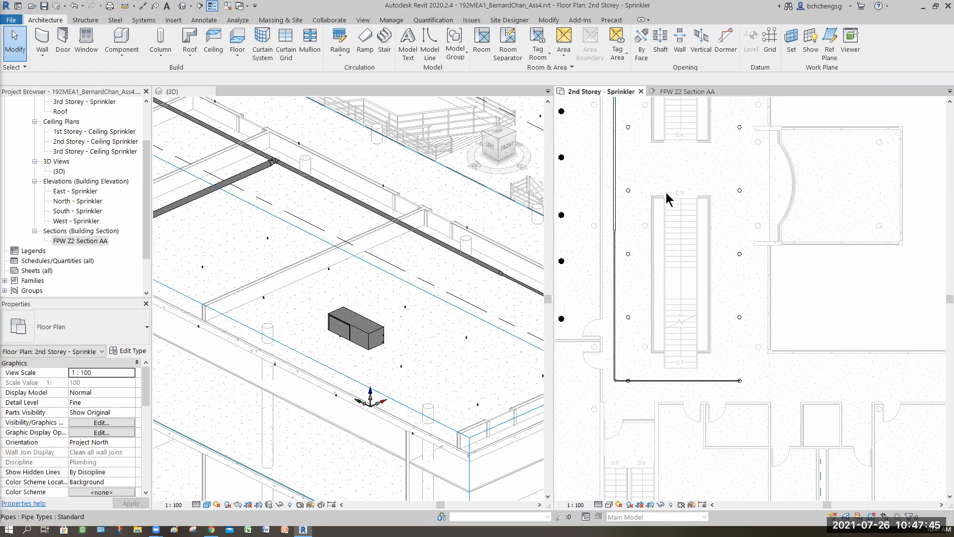
pyautogui.moveTo(664, 332); pyautogui.dragTo(732, 362, button='middle')
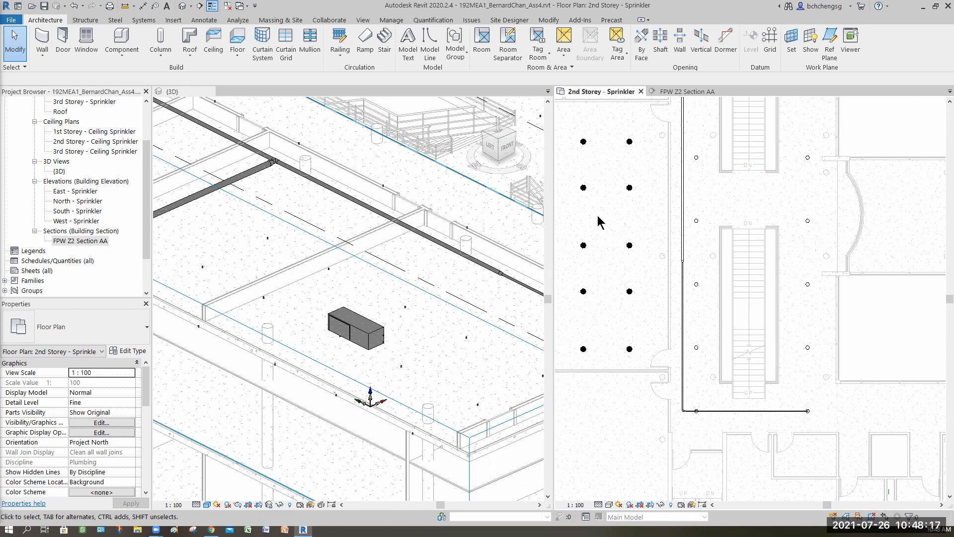
pyautogui.moveTo(681, 159); pyautogui.dragTo(744, 233, button='middle')
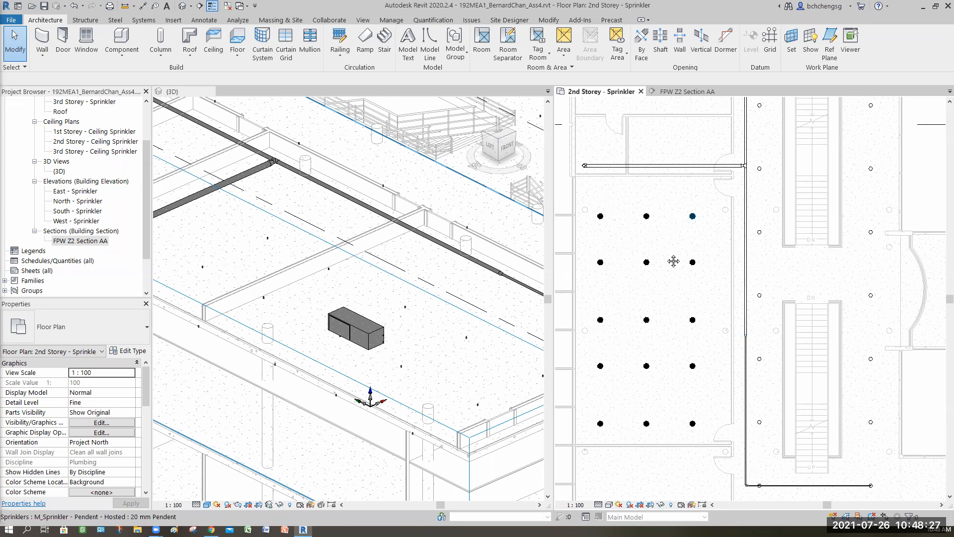
pyautogui.moveTo(615, 259)
pyautogui.mouseDown(button='middle')
pyautogui.moveTo(610, 247)
pyautogui.moveTo(616, 255)
pyautogui.mouseUp(button='middle')
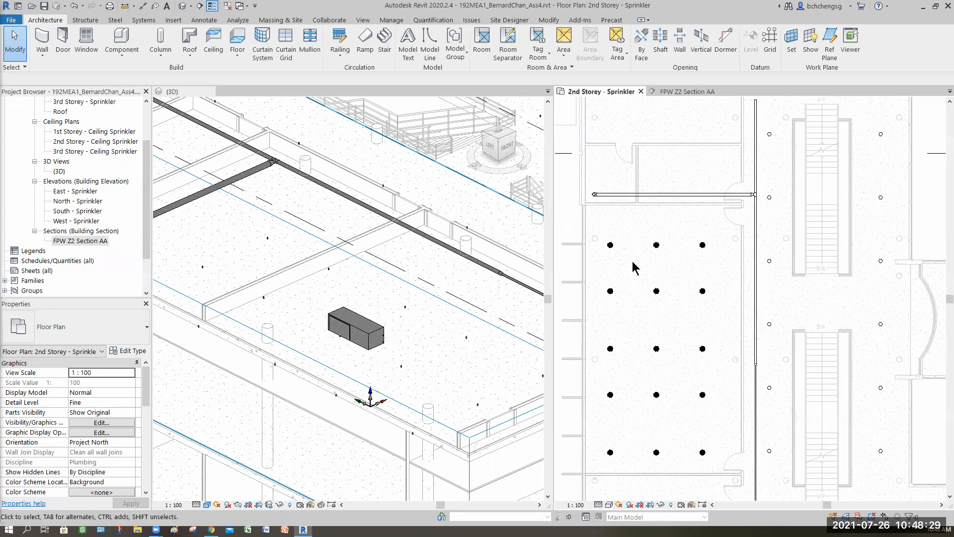
pyautogui.click(610, 244)
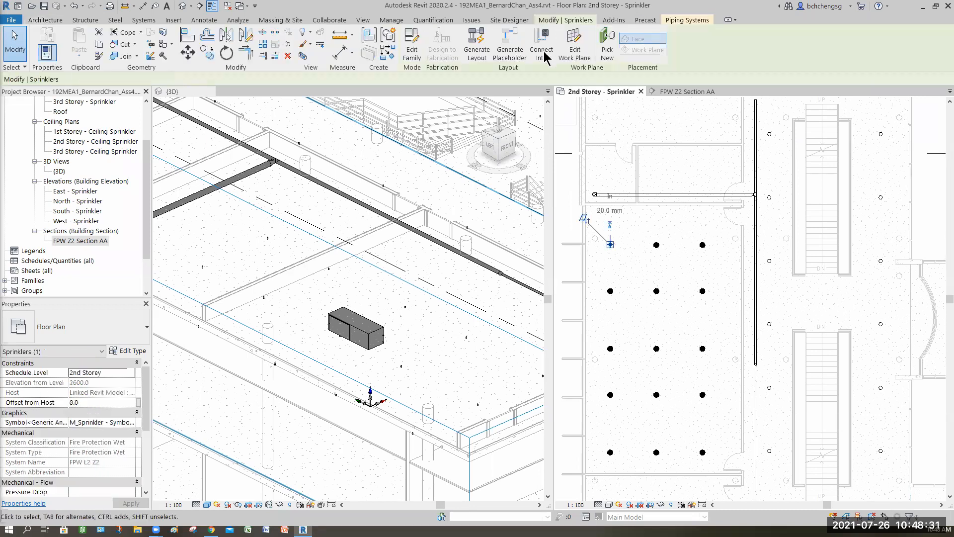
pyautogui.click(541, 47)
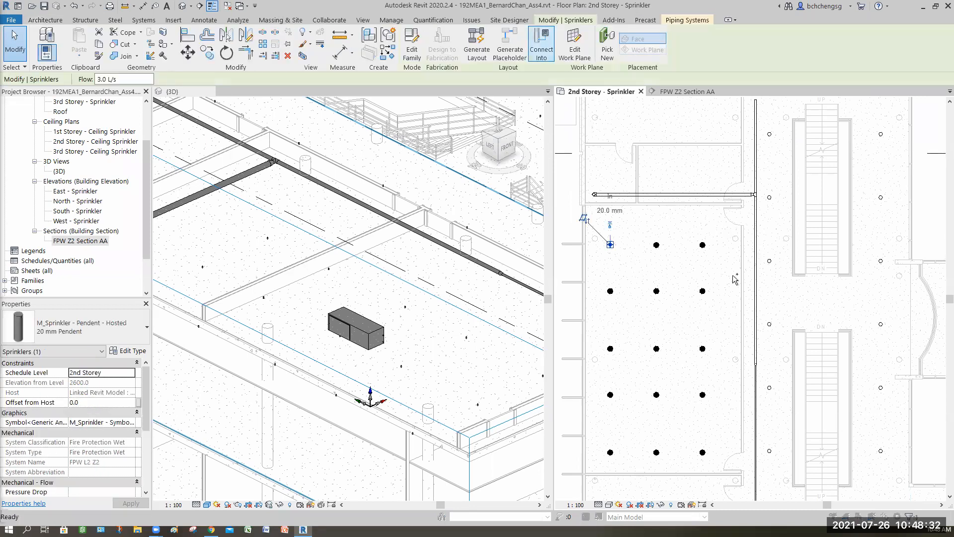
pyautogui.click(675, 292)
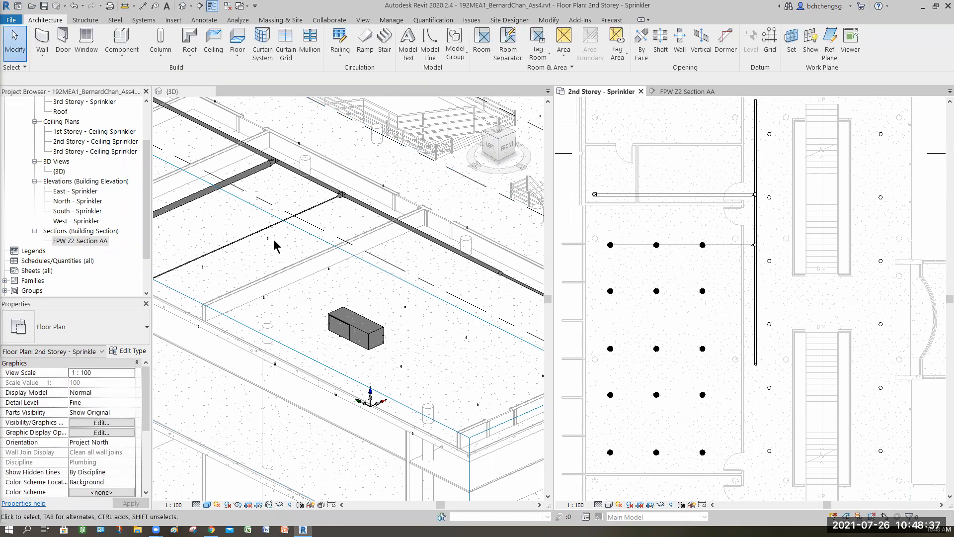
# - In the 3D view, set the diameter of the room's first-row branch pipe, its end elbow and the farthest sprinkler's vertical drop to 32 mm
pyautogui.click(330, 248)
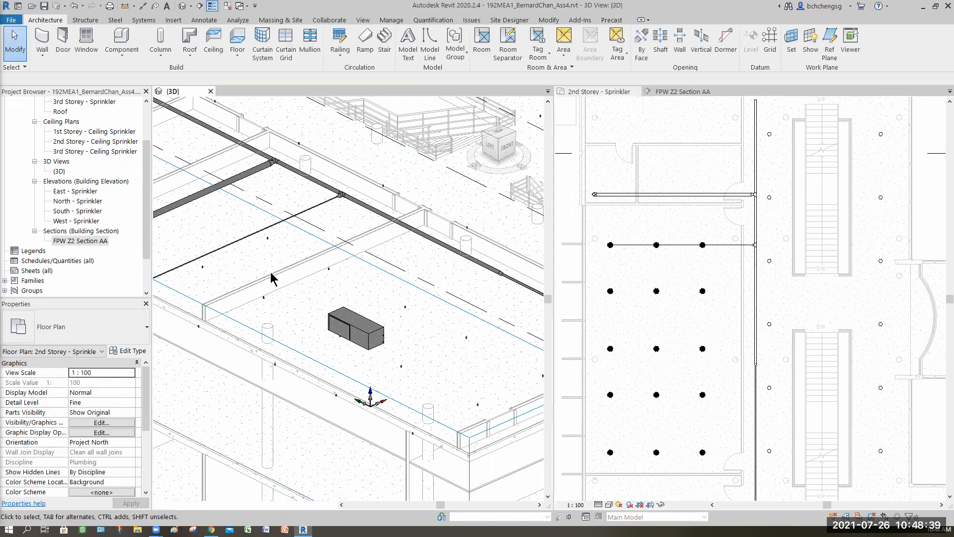
pyautogui.moveTo(176, 233); pyautogui.dragTo(236, 221, button='middle')
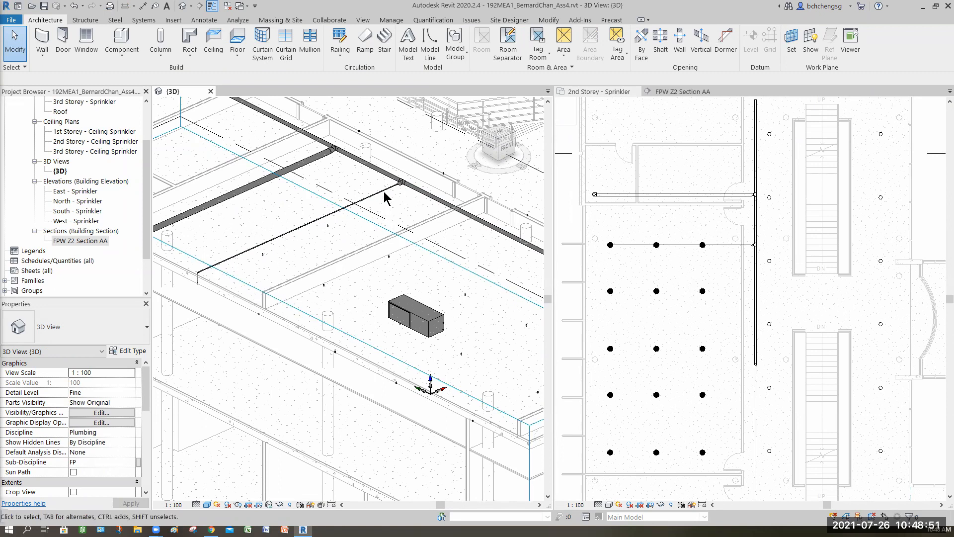
pyautogui.press('Tab')
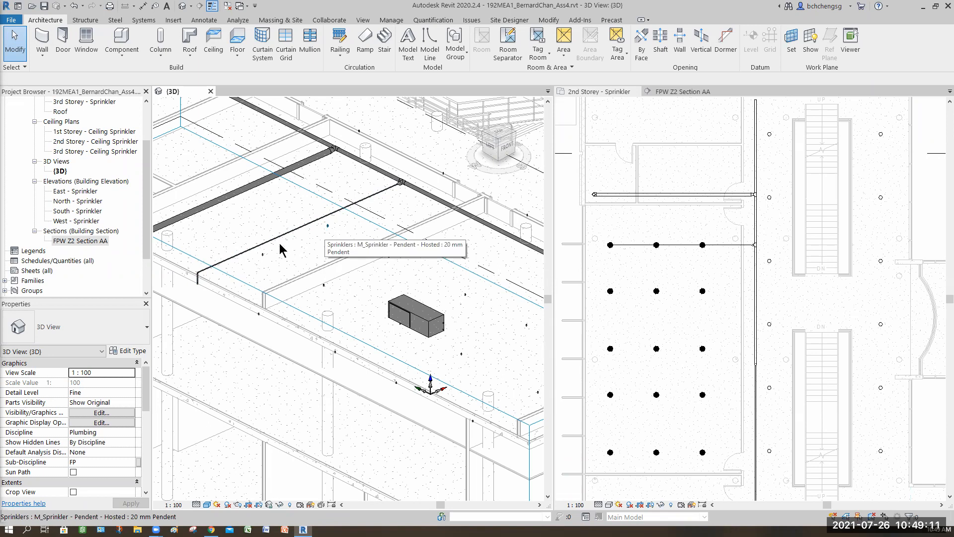
pyautogui.scroll(3, 321, 250)
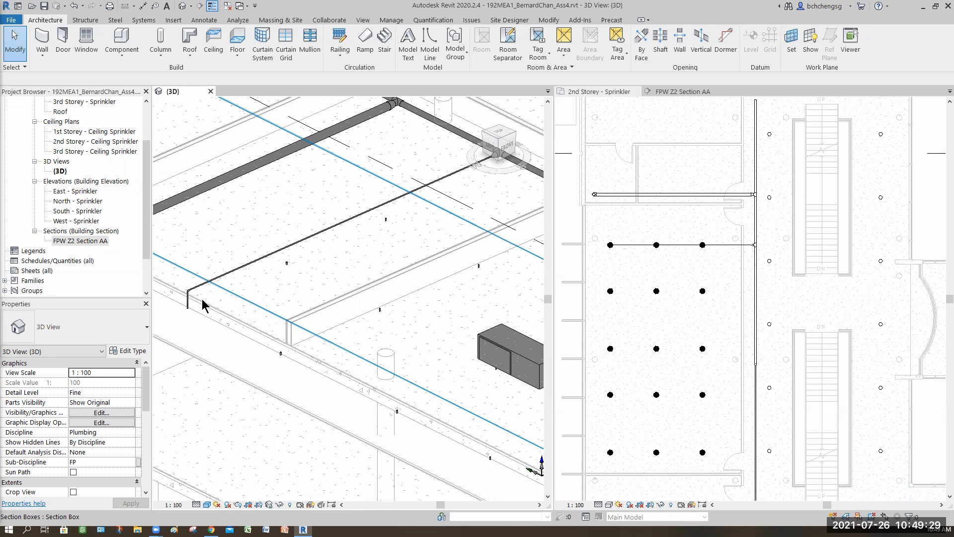
pyautogui.scroll(3, 271, 298)
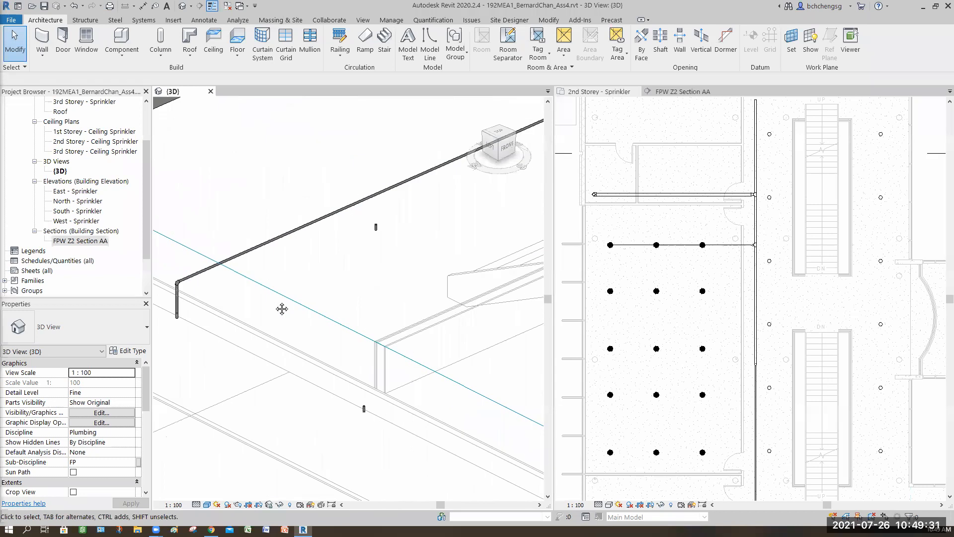
pyautogui.moveTo(158, 304); pyautogui.dragTo(220, 315, button='middle')
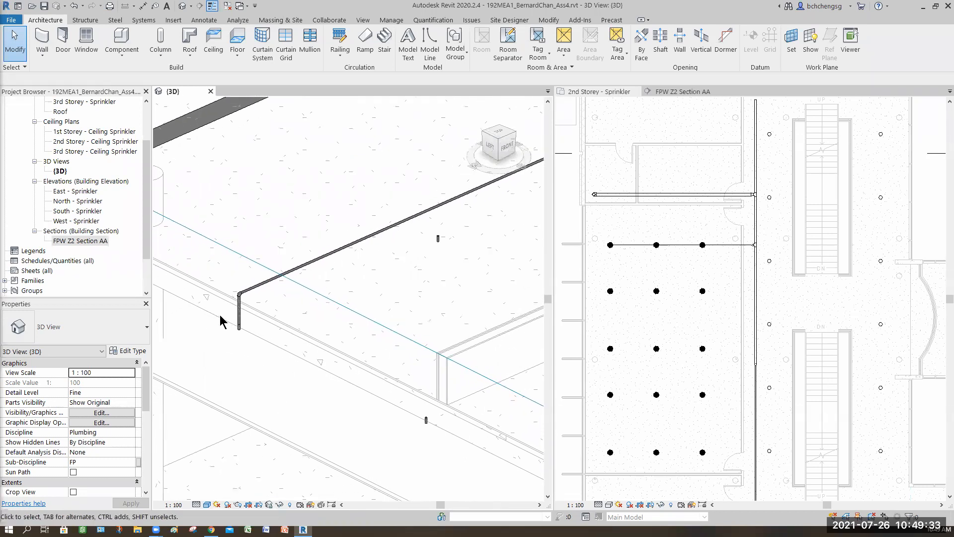
pyautogui.scroll(3, 220, 316)
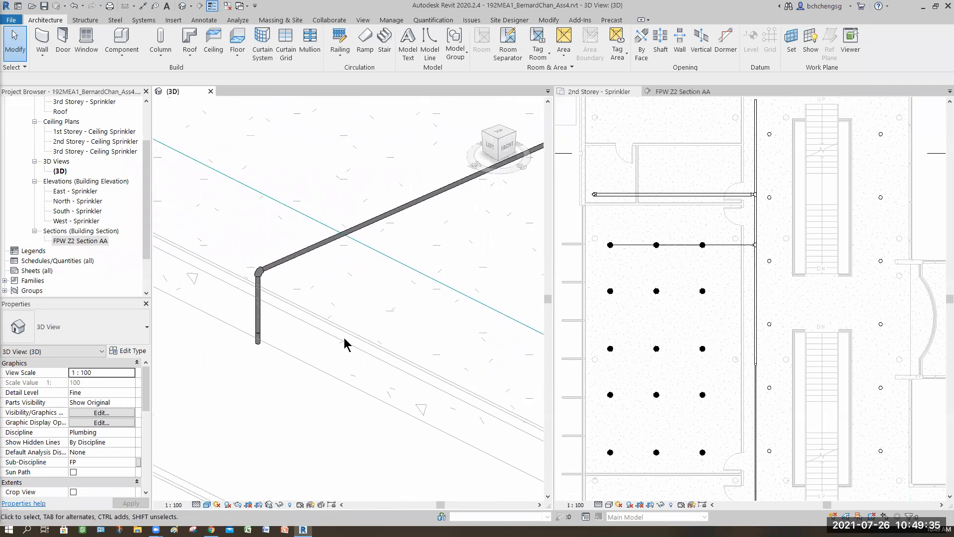
pyautogui.moveTo(209, 215); pyautogui.dragTo(344, 337)
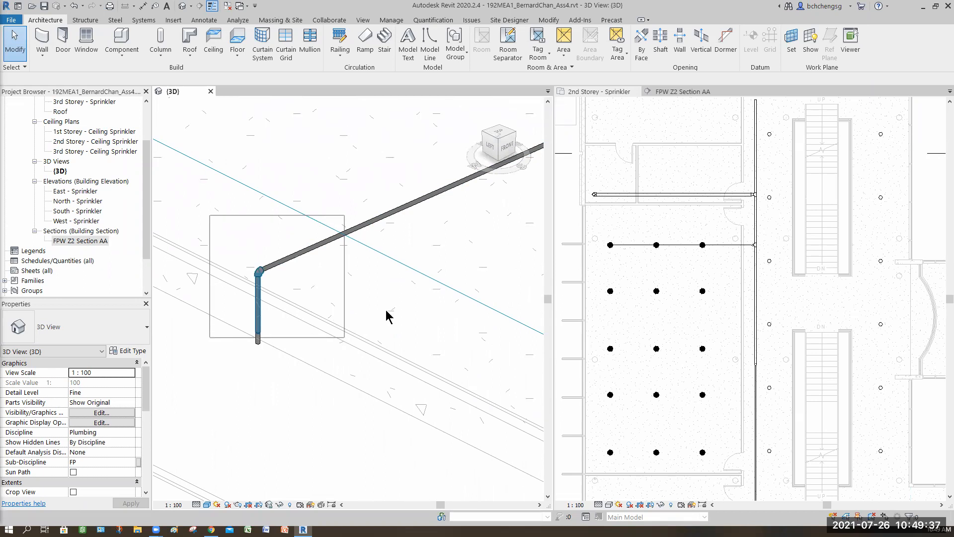
pyautogui.scroll(-4, 299, 380)
pyautogui.moveTo(315, 322)
pyautogui.mouseDown(button='middle')
pyautogui.moveTo(226, 373)
pyautogui.moveTo(298, 330)
pyautogui.mouseUp(button='middle')
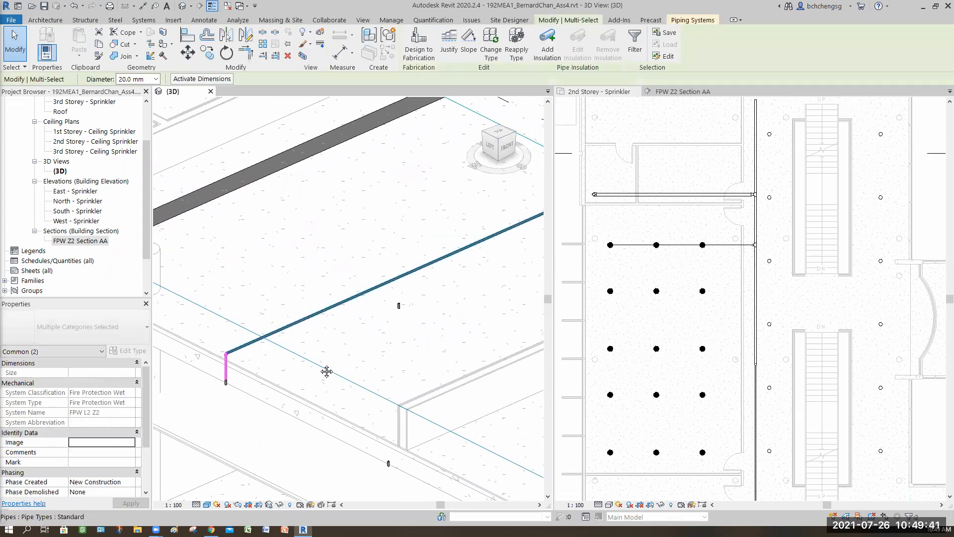
pyautogui.moveTo(492, 271); pyautogui.dragTo(369, 332, button='middle')
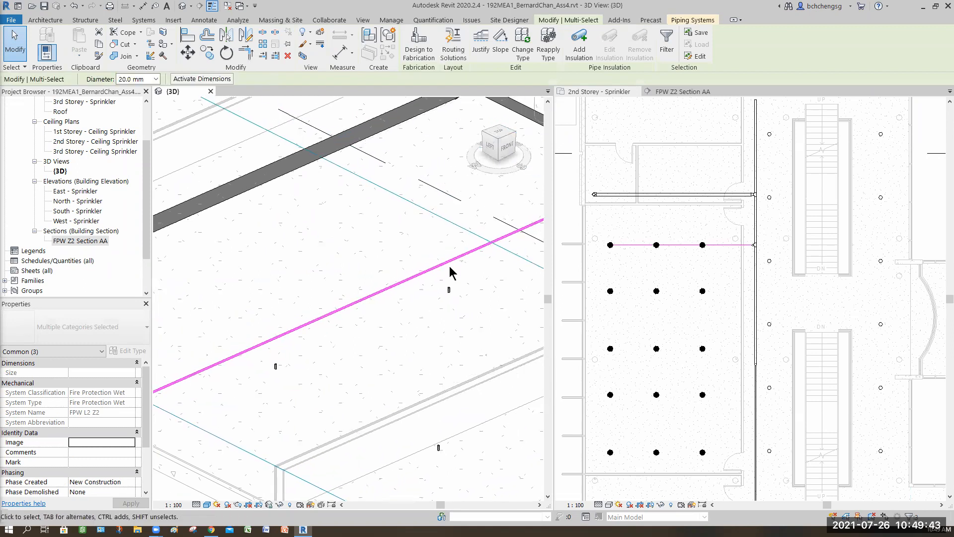
pyautogui.moveTo(467, 263); pyautogui.dragTo(370, 305, button='middle')
pyautogui.moveTo(435, 253); pyautogui.dragTo(342, 284, button='middle')
pyautogui.scroll(3, 349, 284)
pyautogui.moveTo(434, 265); pyautogui.dragTo(327, 284, button='middle')
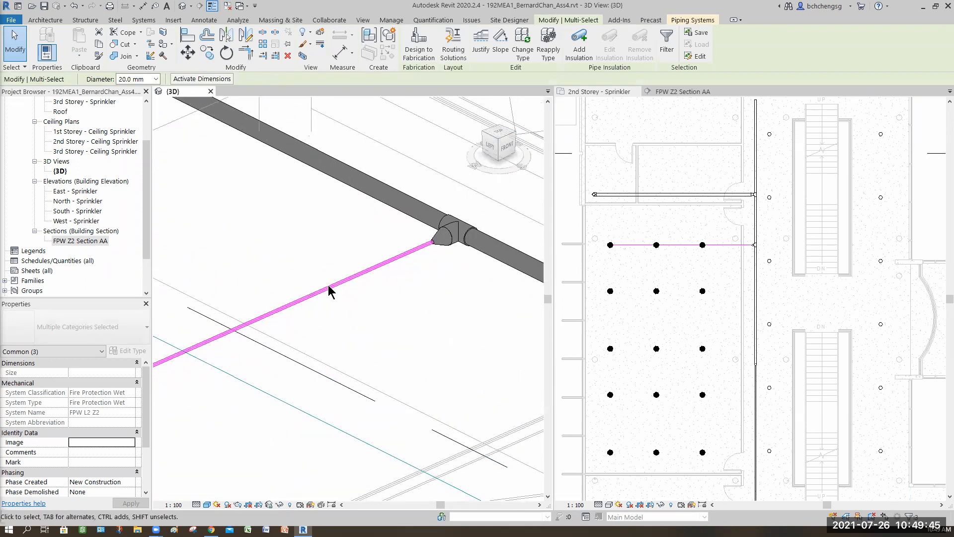
pyautogui.scroll(-2, 396, 283)
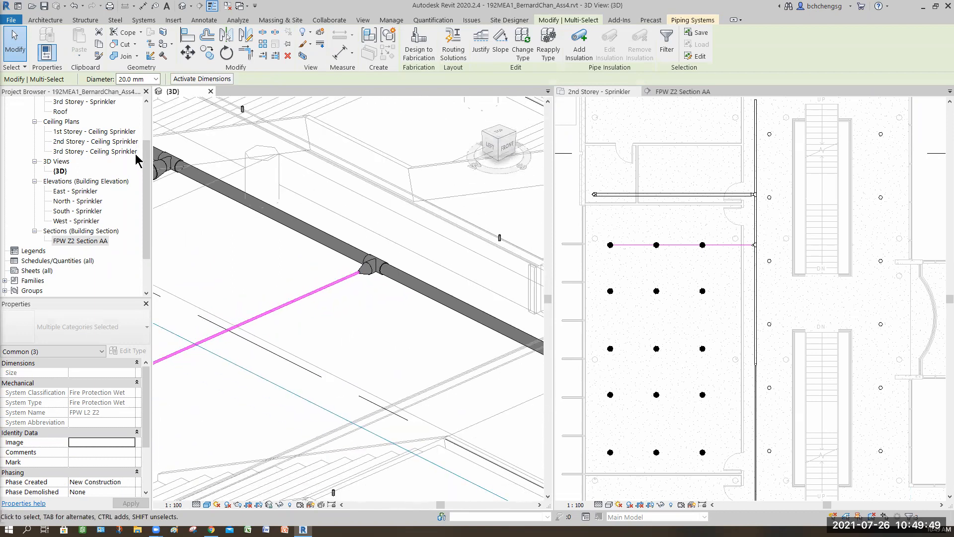
pyautogui.click(424, 322)
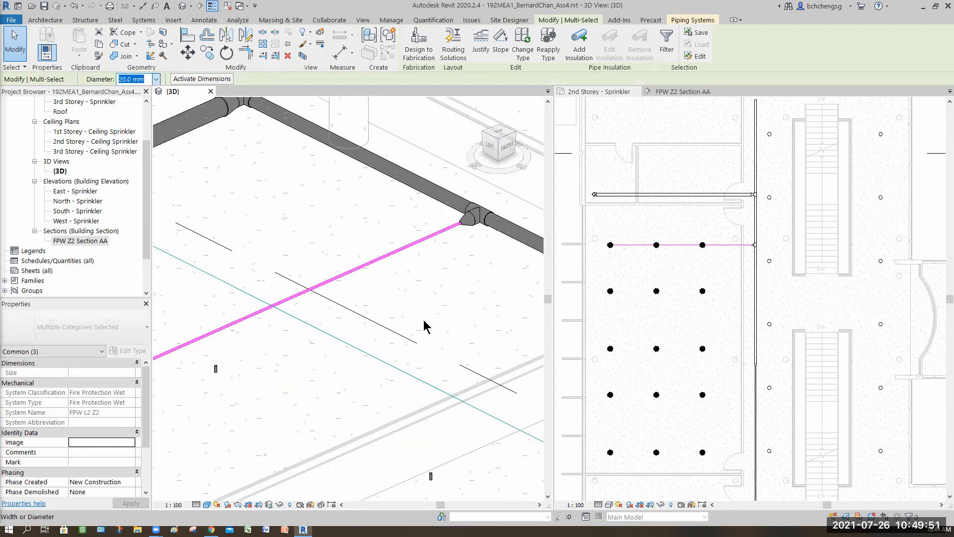
pyautogui.moveTo(254, 392); pyautogui.dragTo(535, 250, button='middle')
pyautogui.moveTo(341, 320); pyautogui.dragTo(507, 215, button='middle')
pyautogui.moveTo(396, 263)
pyautogui.mouseDown(button='middle')
pyautogui.moveTo(411, 255)
pyautogui.moveTo(397, 264)
pyautogui.mouseUp(button='middle')
pyautogui.scroll(-3, 397, 263)
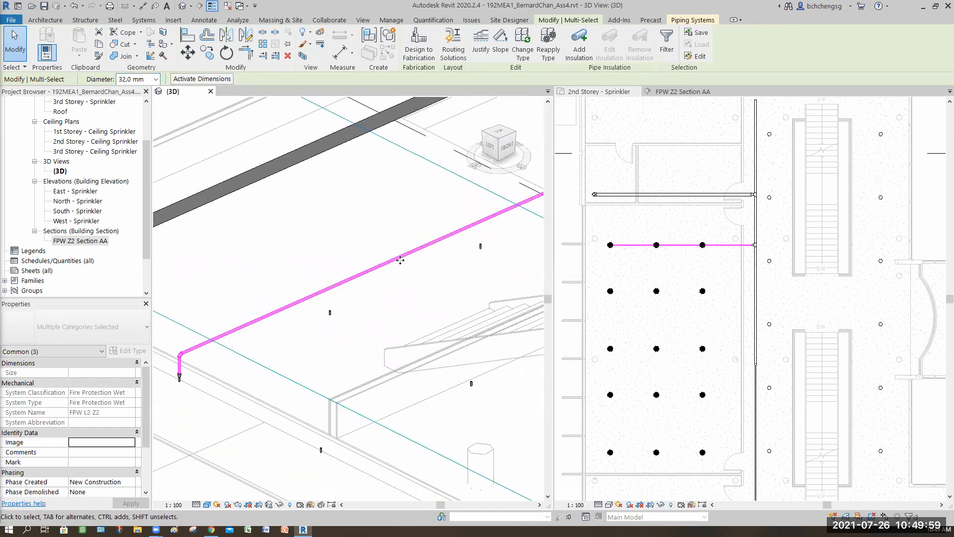
pyautogui.scroll(2, 397, 260)
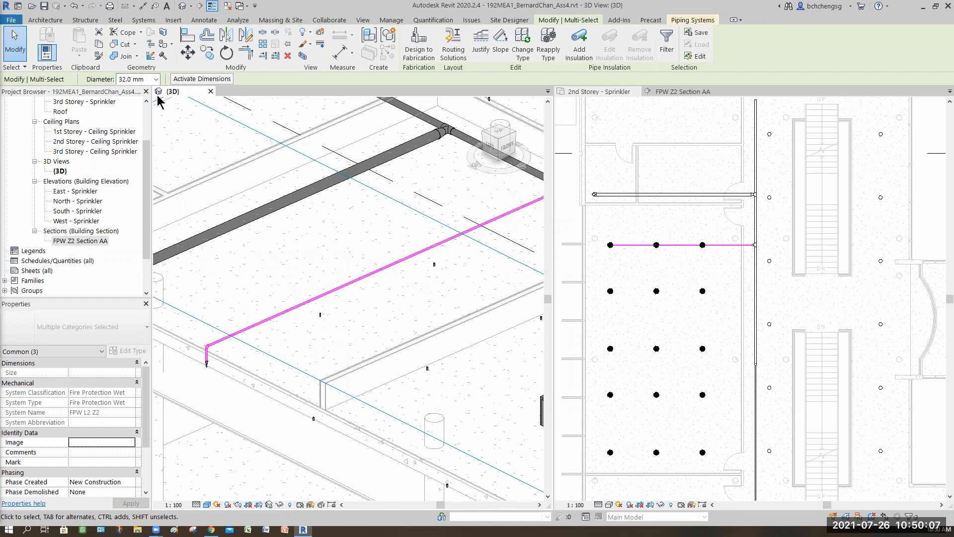
pyautogui.click(156, 79)
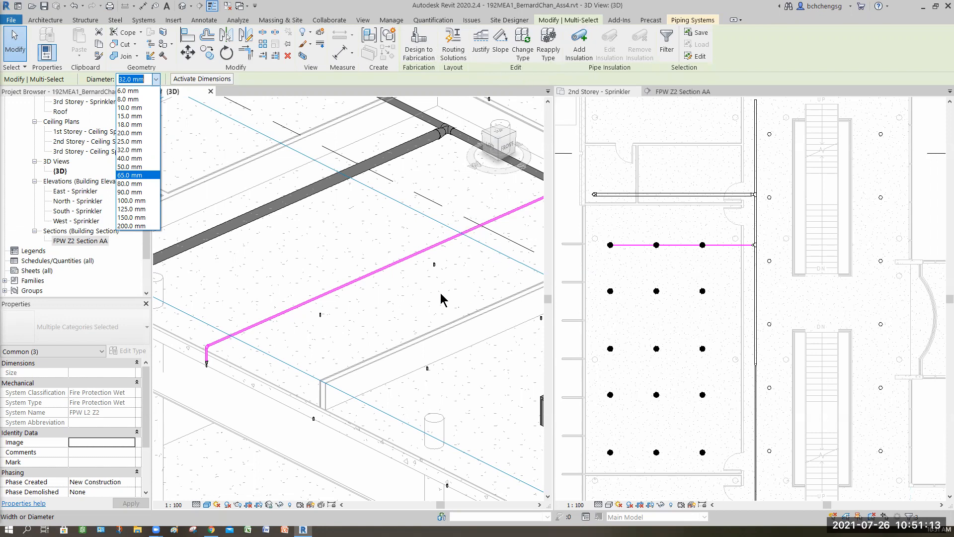
pyautogui.click(287, 339)
pyautogui.press('Escape')
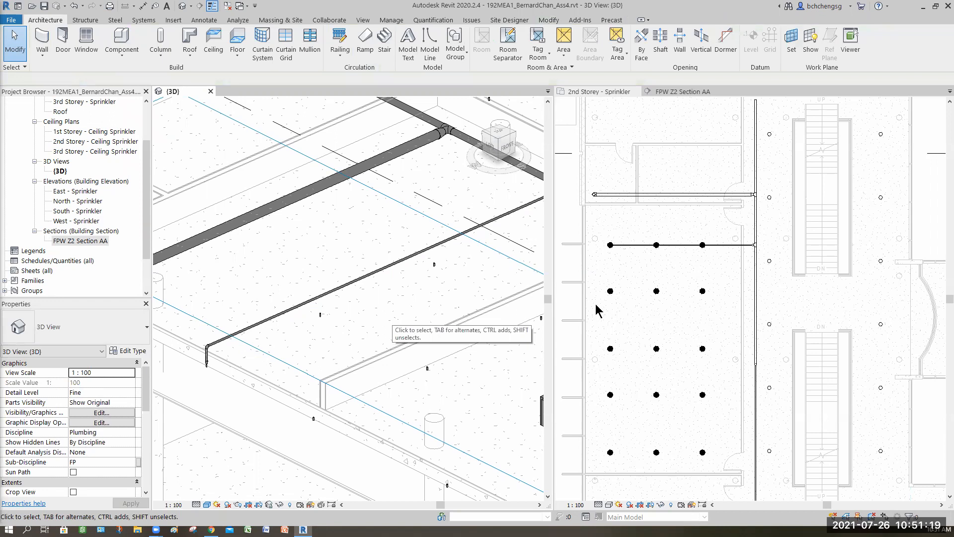
# - In the 2nd storey plan, split the first-row branch pipe between the middle sprinkler and the one nearest the corridor
pyautogui.click(677, 254)
pyautogui.scroll(5, 677, 256)
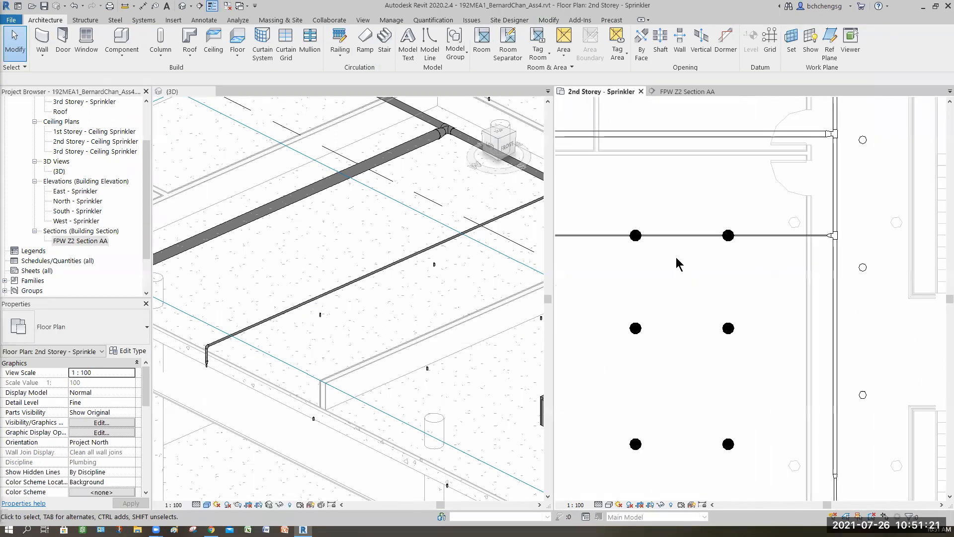
pyautogui.moveTo(698, 273); pyautogui.dragTo(715, 272, button='middle')
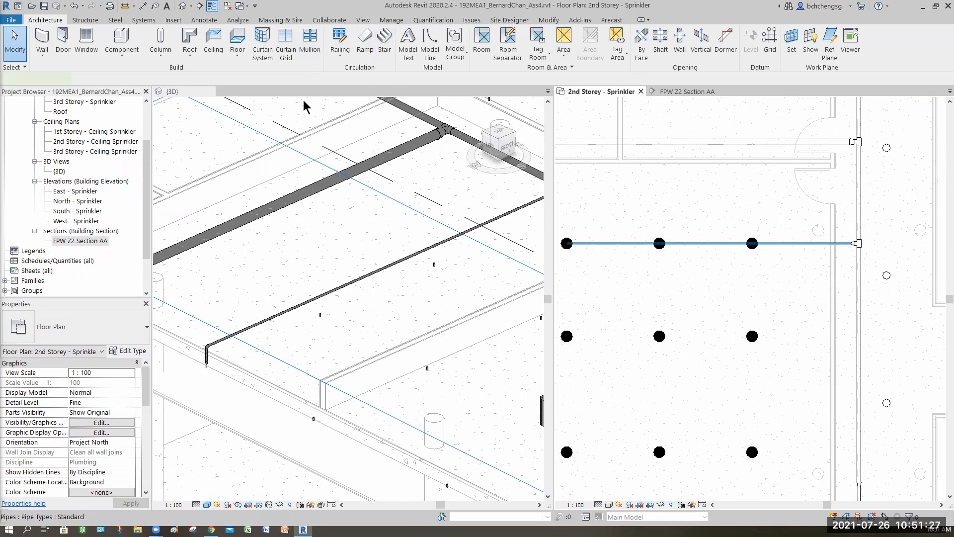
pyautogui.click(707, 243)
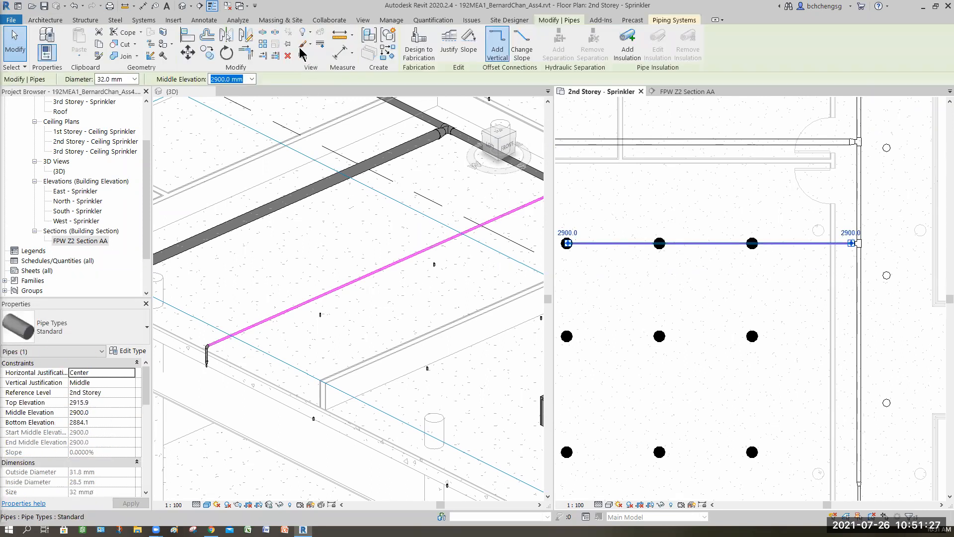
pyautogui.click(263, 33)
pyautogui.click(695, 243)
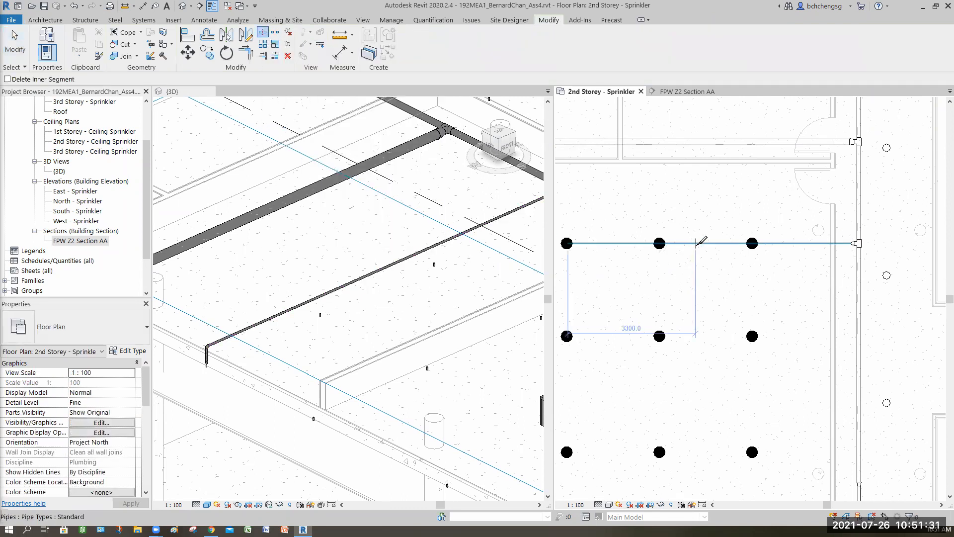
pyautogui.click(707, 243)
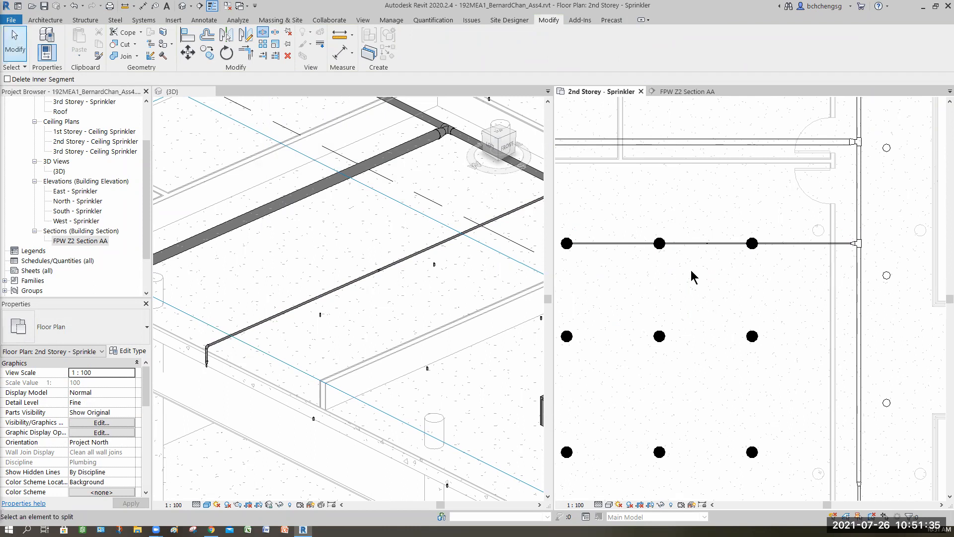
pyautogui.press('Escape')
pyautogui.click(797, 244)
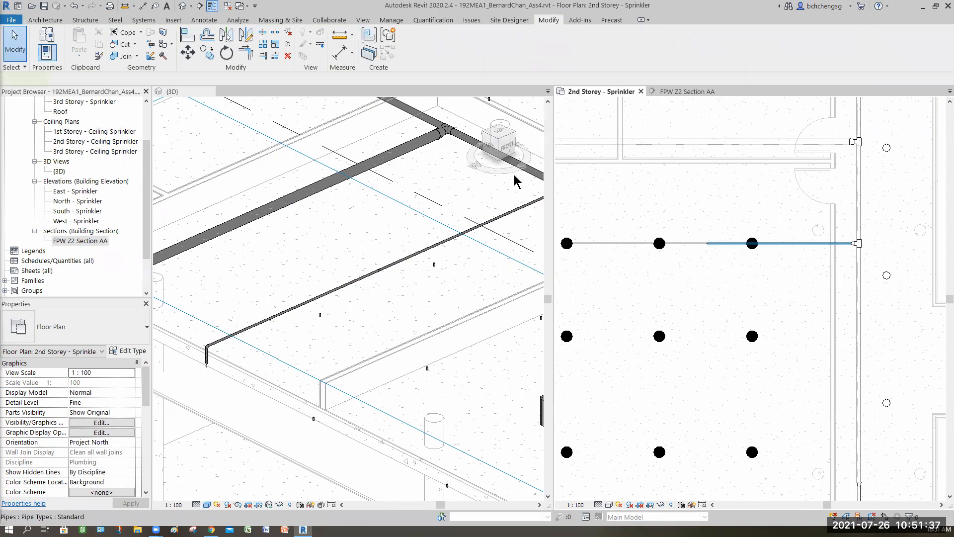
pyautogui.click(134, 79)
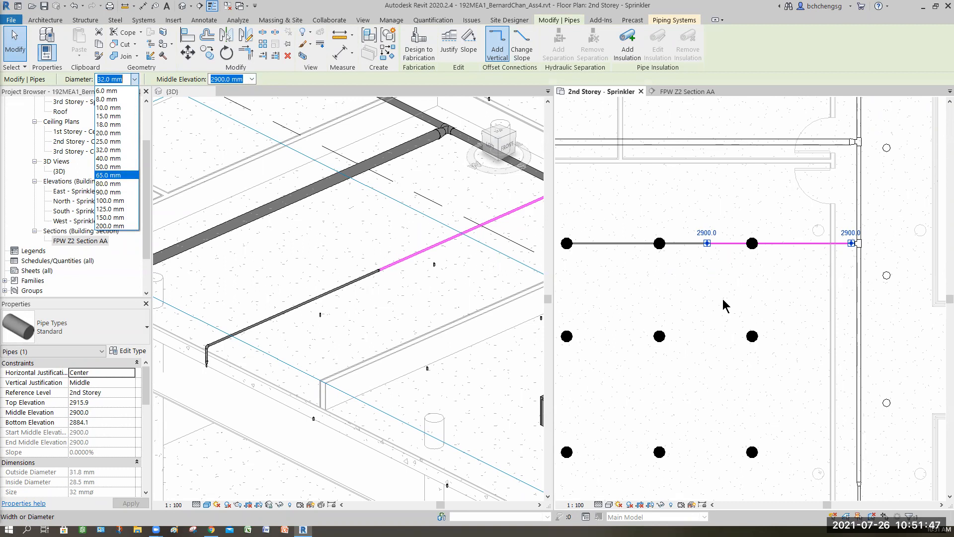
pyautogui.click(856, 287)
pyautogui.click(856, 292)
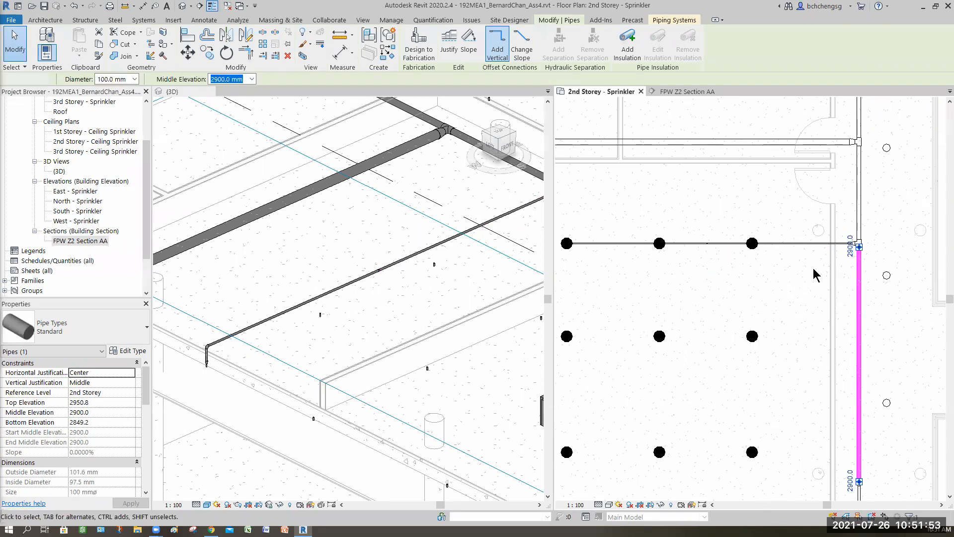
pyautogui.press('Escape')
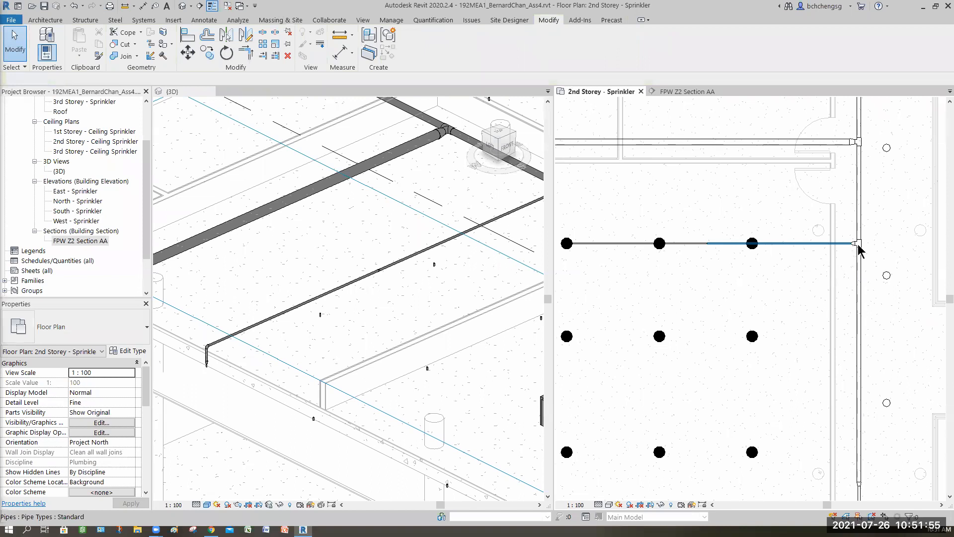
# - Set the diameter of the branch segment between the split point and the corridor main to 65 mm
pyautogui.click(800, 243)
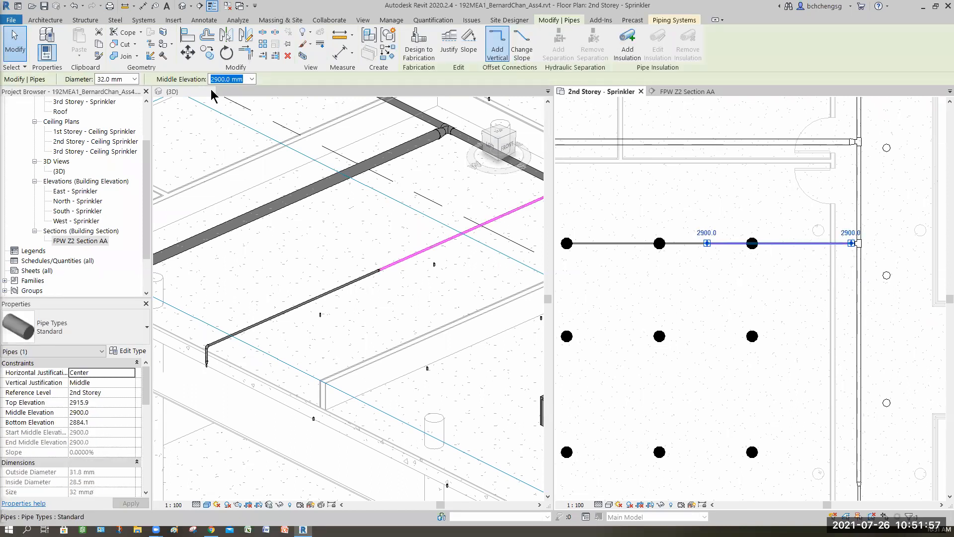
pyautogui.click(134, 79)
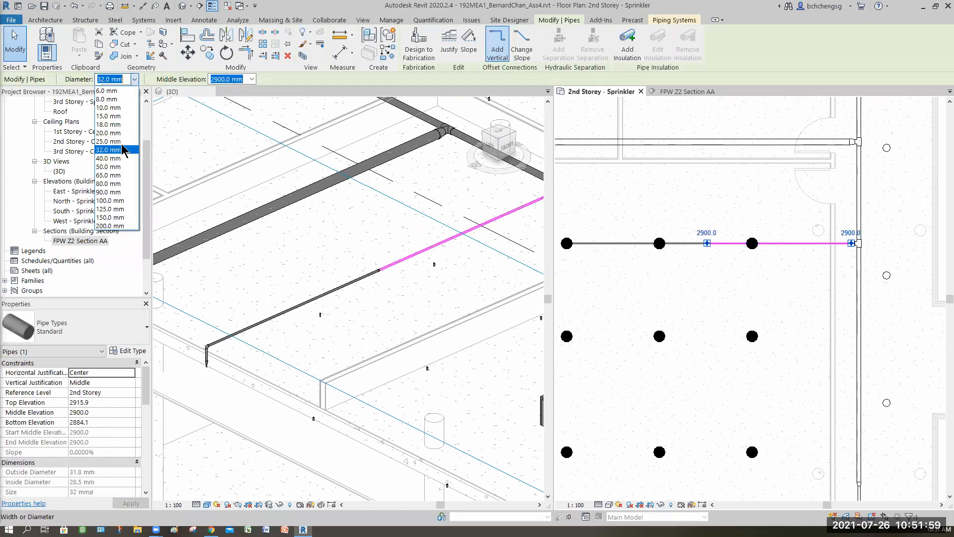
pyautogui.click(114, 175)
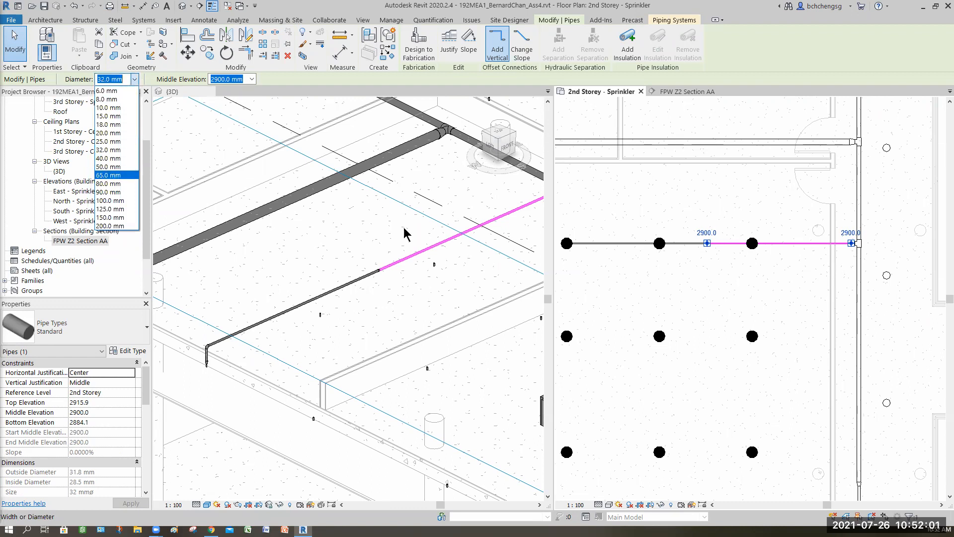
pyautogui.click(707, 272)
pyautogui.scroll(5, 709, 256)
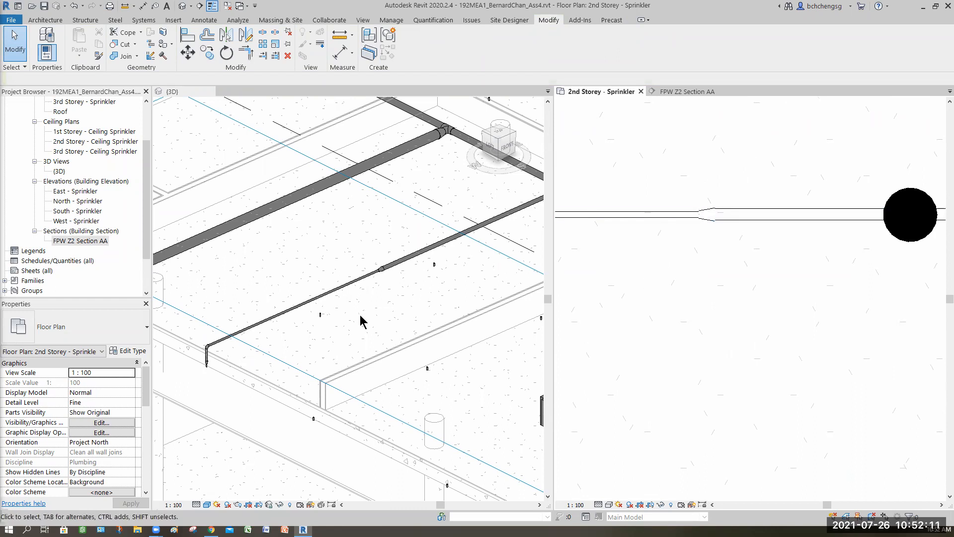
# - In the 3D view, connect the middle first-row pendent sprinkler into the thinner branch segment above it
pyautogui.click(312, 341)
pyautogui.scroll(3, 311, 341)
pyautogui.click(330, 289)
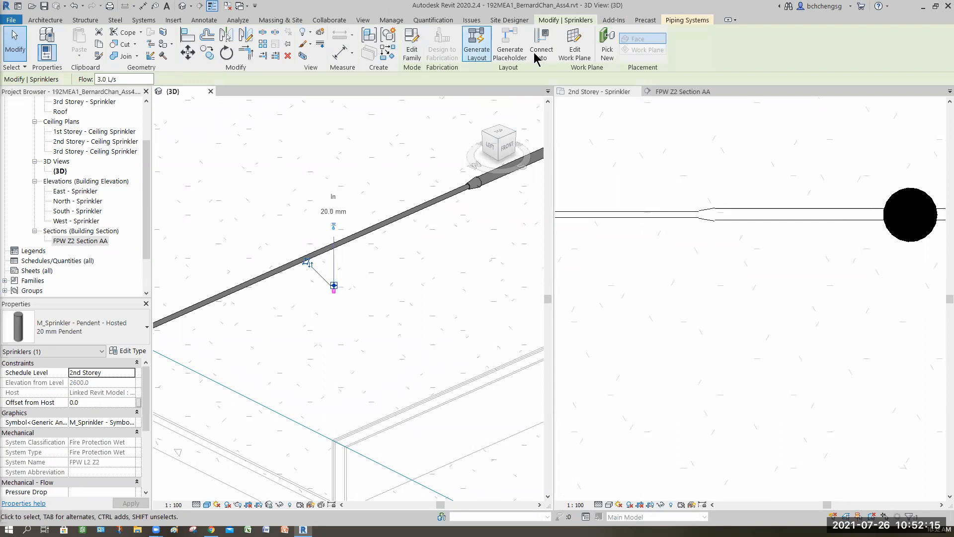
pyautogui.click(347, 241)
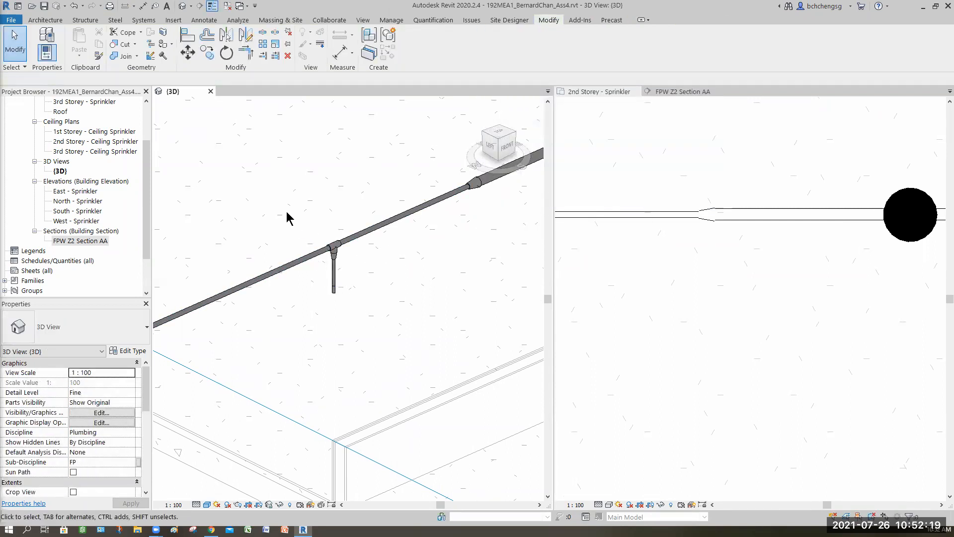
# - In the 3D view, set the diameter of the middle first-row sprinkler's tee and vertical drop to 32 mm
pyautogui.scroll(2, 310, 248)
pyautogui.moveTo(326, 225); pyautogui.dragTo(403, 352)
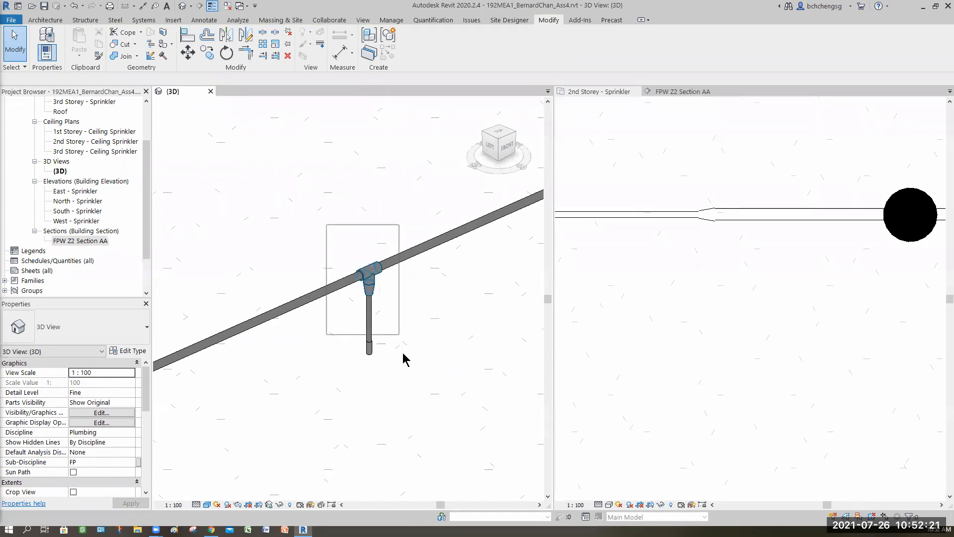
pyautogui.moveTo(378, 322); pyautogui.dragTo(378, 322)
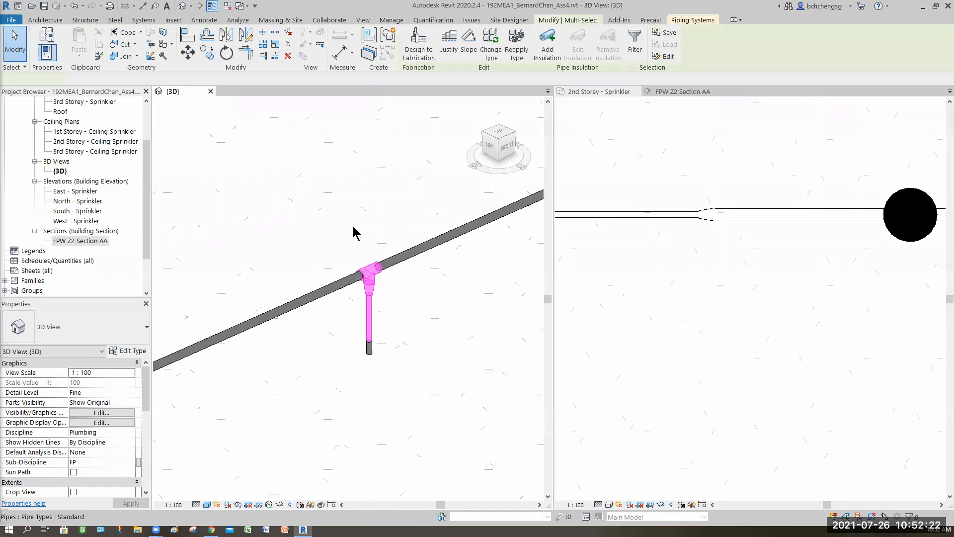
pyautogui.click(155, 79)
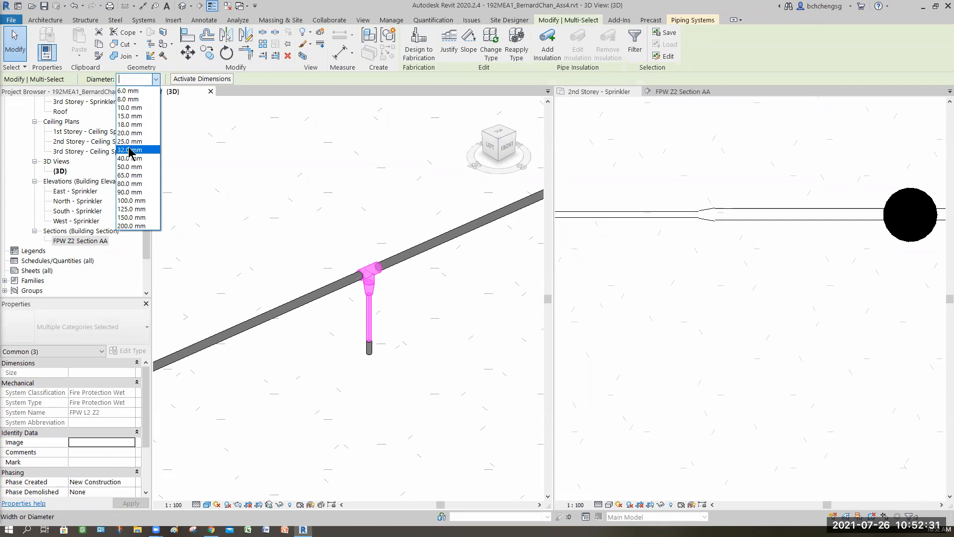
pyautogui.click(136, 150)
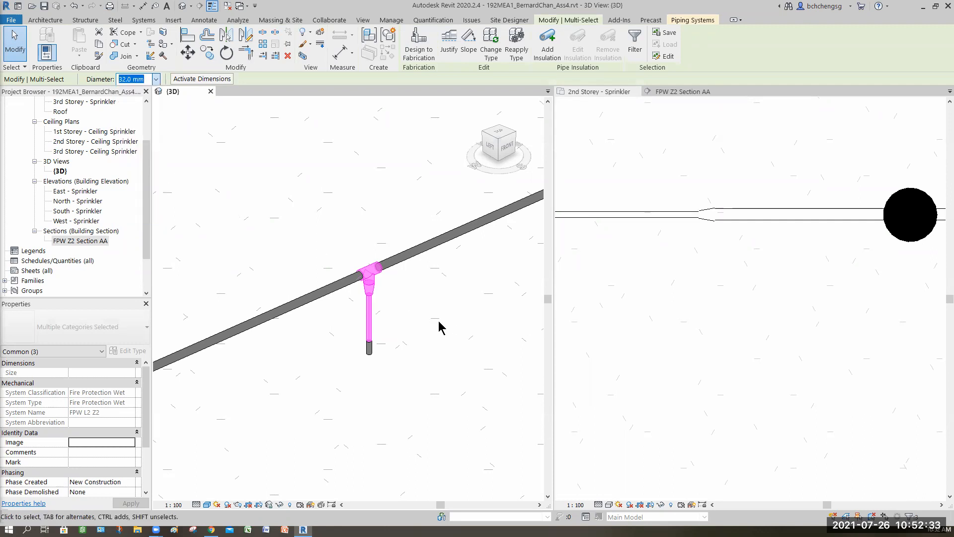
pyautogui.click(445, 321)
# - Turn on the display of disconnects for pipes only, with the 3D view and the 2nd storey plan showing the sprinkler layout
pyautogui.scroll(-5, 453, 330)
pyautogui.moveTo(454, 331); pyautogui.dragTo(322, 204, button='middle')
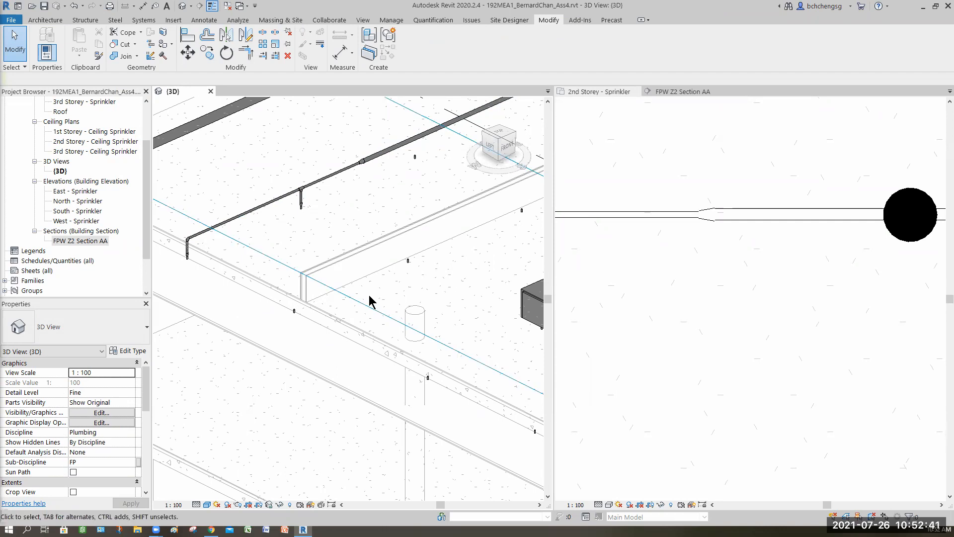
pyautogui.scroll(-3, 372, 298)
pyautogui.scroll(-1, 384, 315)
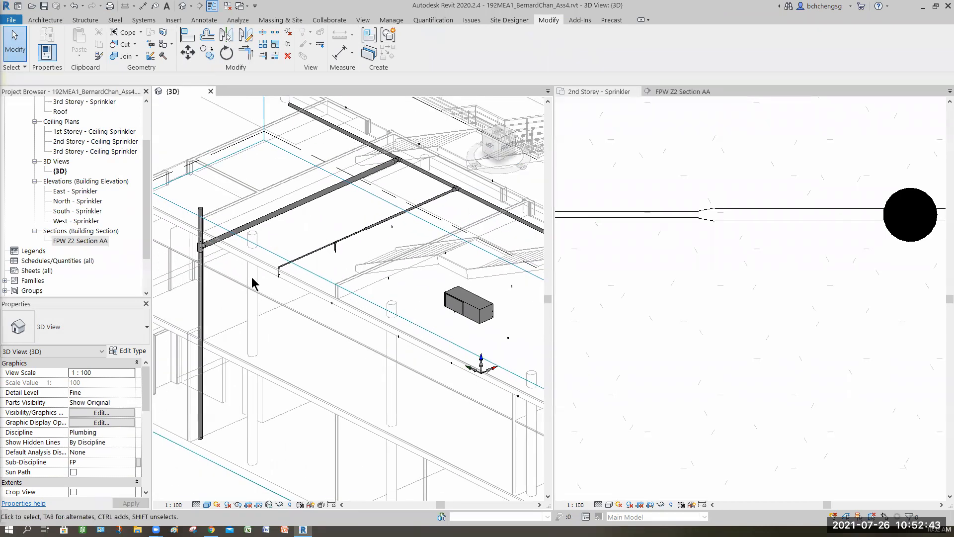
pyautogui.scroll(-3, 384, 292)
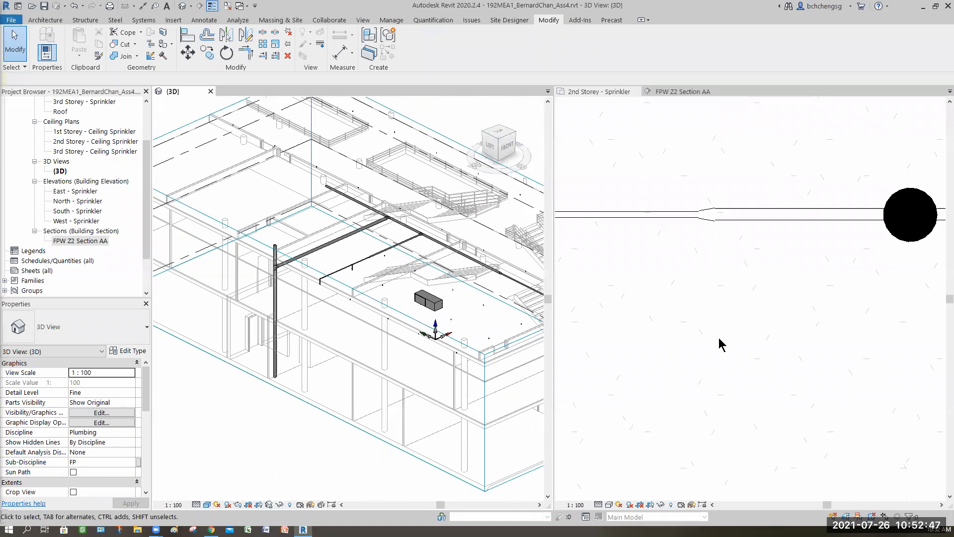
pyautogui.moveTo(742, 300); pyautogui.dragTo(642, 307, button='middle')
pyautogui.scroll(-8, 702, 294)
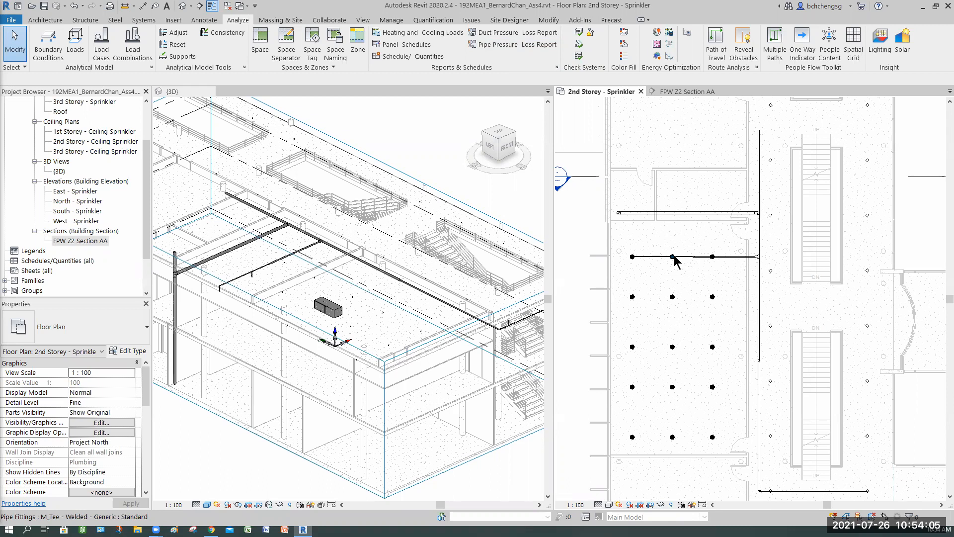
pyautogui.click(591, 34)
pyautogui.click(335, 232)
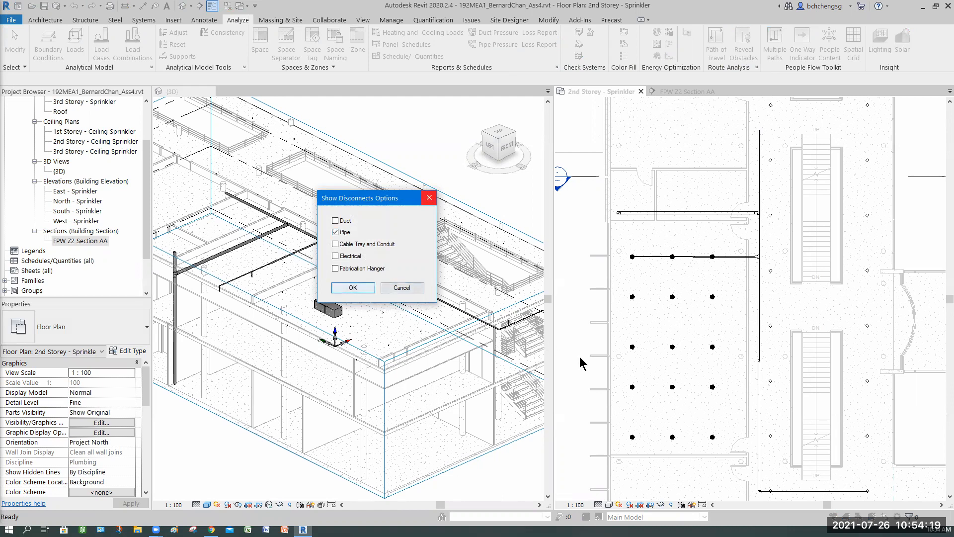
pyautogui.press('Return')
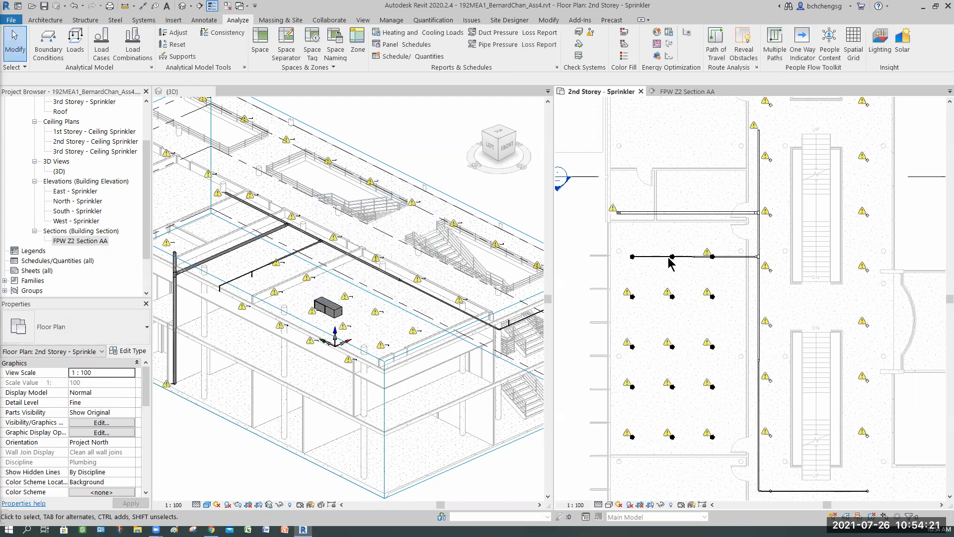